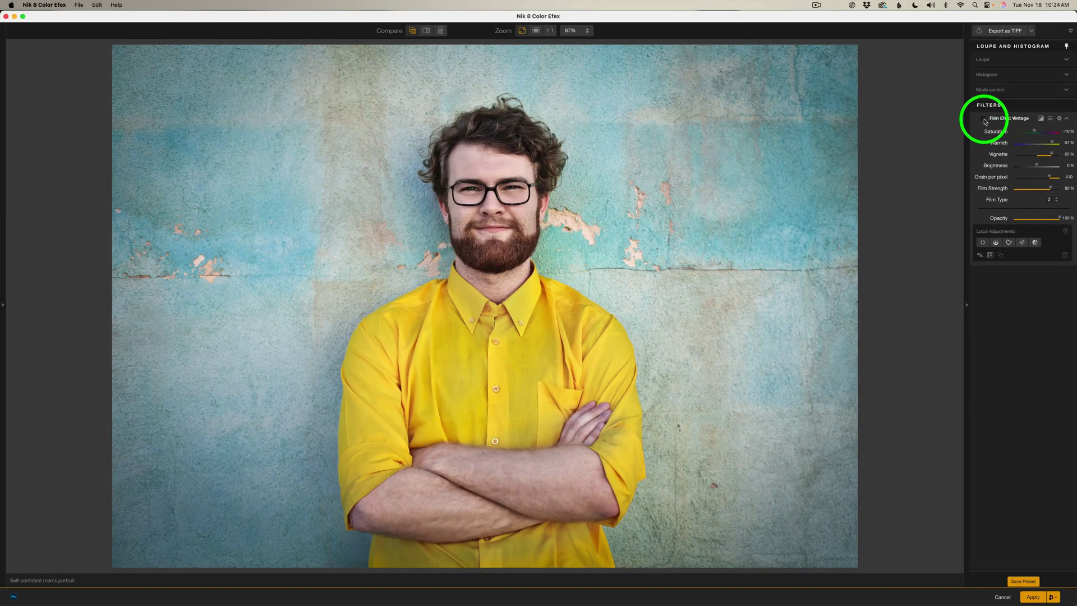
Compare the portrait without the Vintage effect, then browse the Film Type list
{"action": "left_click", "coordinate": [983, 119]}
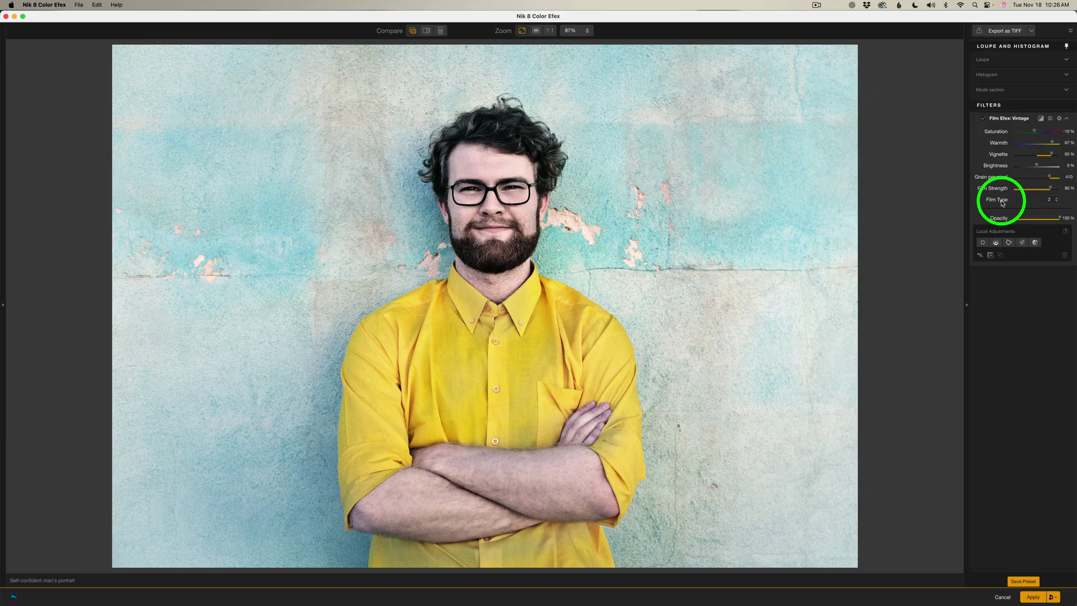
{"action": "left_click", "coordinate": [1057, 201]}
{"action": "scroll", "coordinate": [1057, 205], "scroll_direction": "up", "scroll_amount": 1}
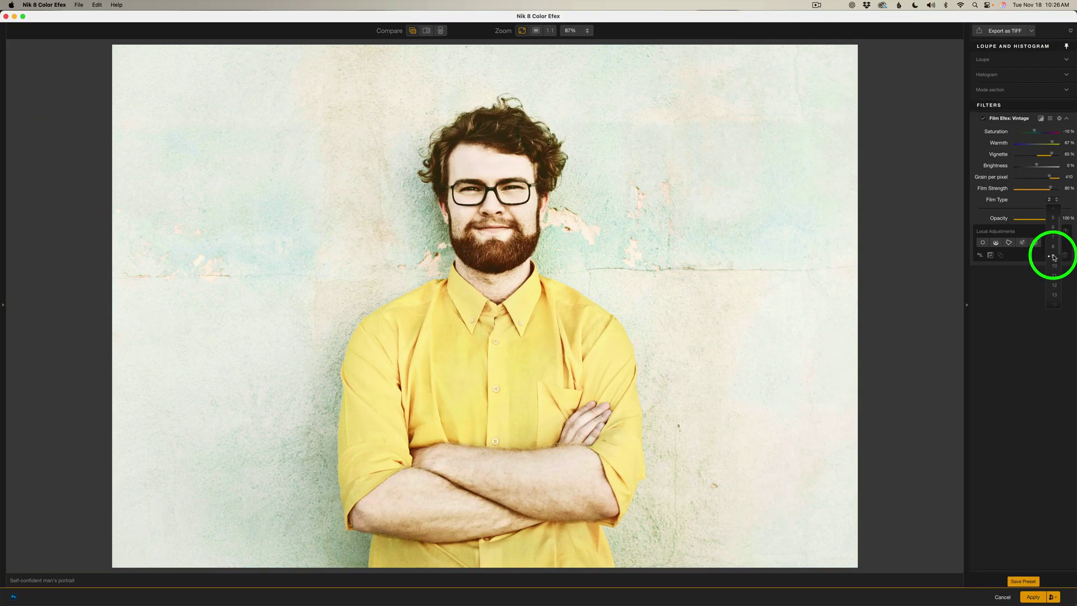
Switch the portrait to Film Type 9, Brightness about -25% and Vignette about 37%
{"action": "left_click", "coordinate": [1054, 257]}
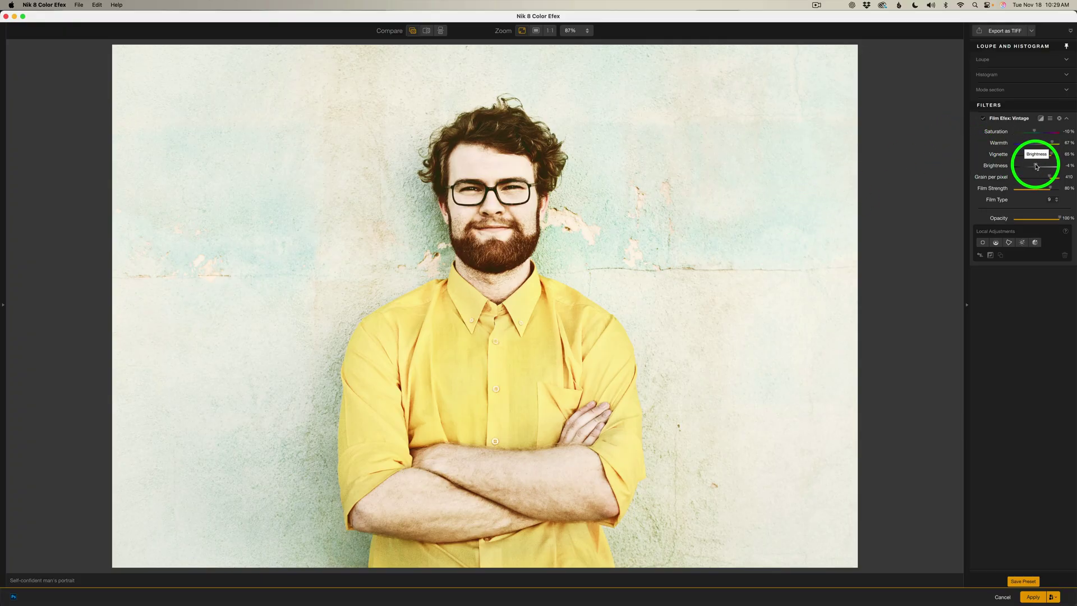
{"action": "left_click_drag", "start_coordinate": [1036, 166], "coordinate": [1030, 167]}
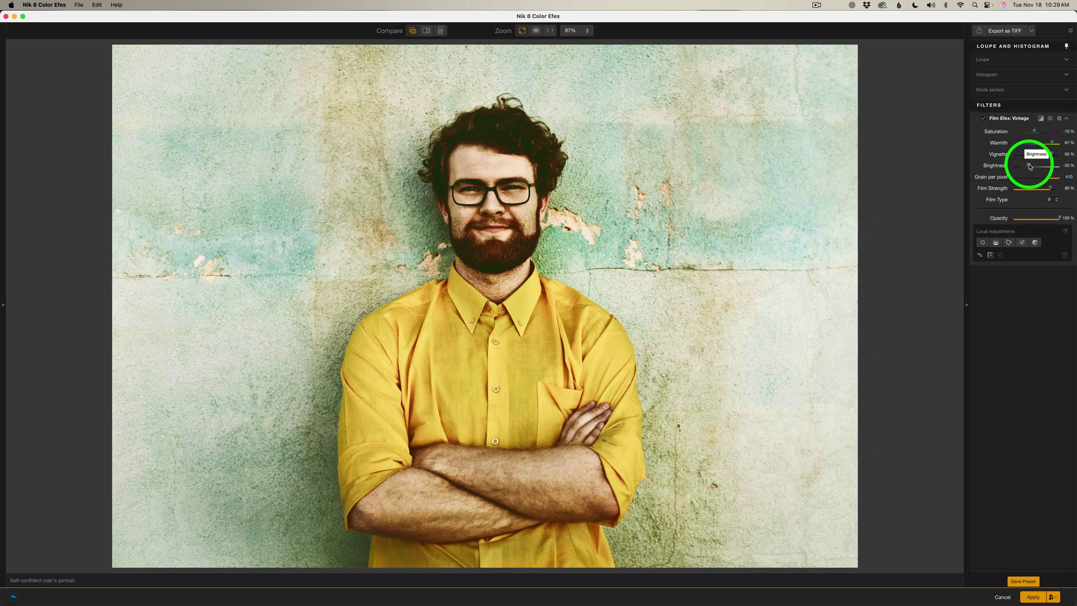
{"action": "left_click_drag", "start_coordinate": [1030, 166], "coordinate": [1029, 167]}
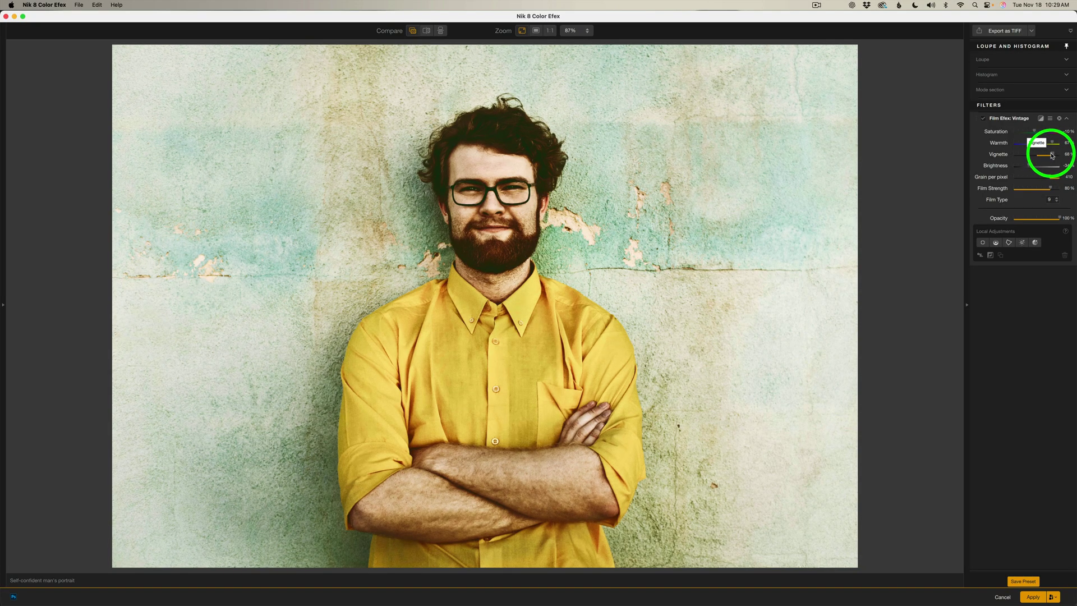
{"action": "left_click_drag", "start_coordinate": [1053, 155], "coordinate": [1048, 155]}
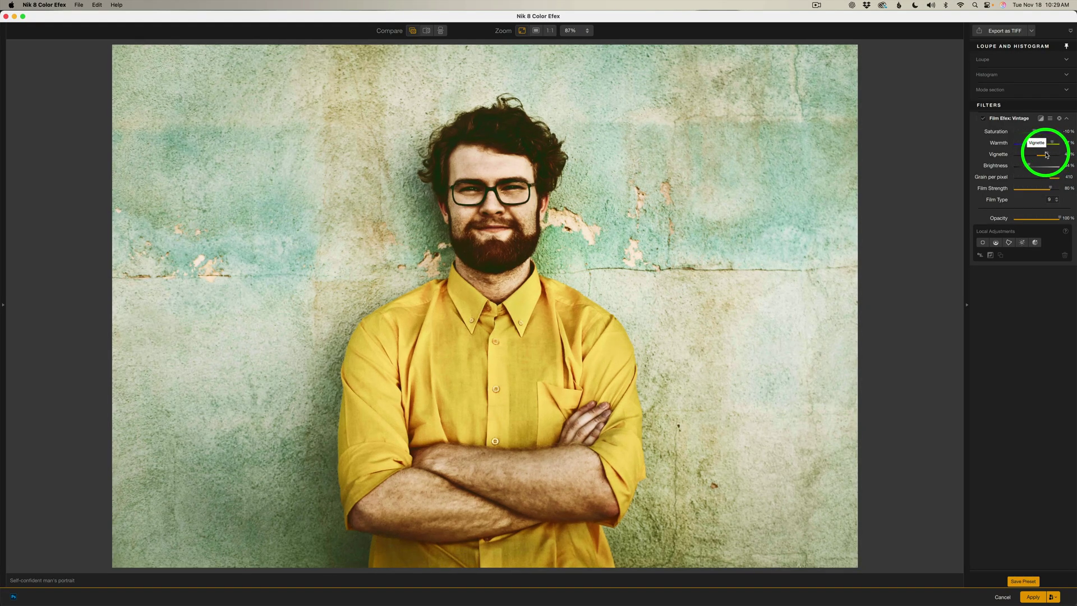
{"action": "left_click", "coordinate": [1048, 156]}
{"action": "mouse_move", "coordinate": [1048, 156]}
{"action": "left_mouse_down"}
{"action": "mouse_move", "coordinate": [1031, 157]}
{"action": "mouse_move", "coordinate": [1045, 157]}
{"action": "left_mouse_up"}
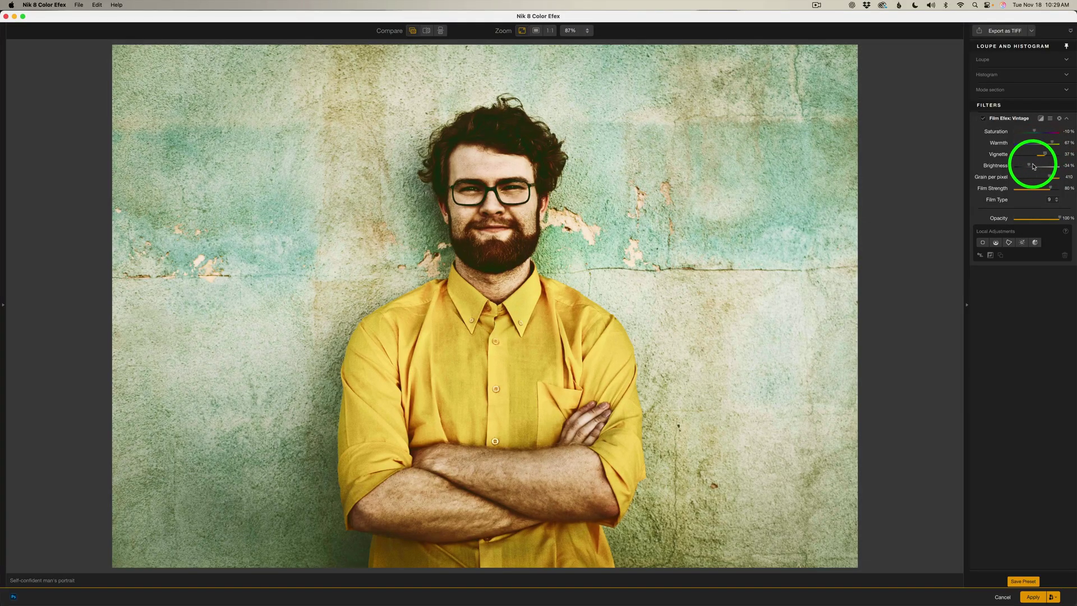
{"action": "left_click_drag", "start_coordinate": [1031, 167], "coordinate": [1031, 167]}
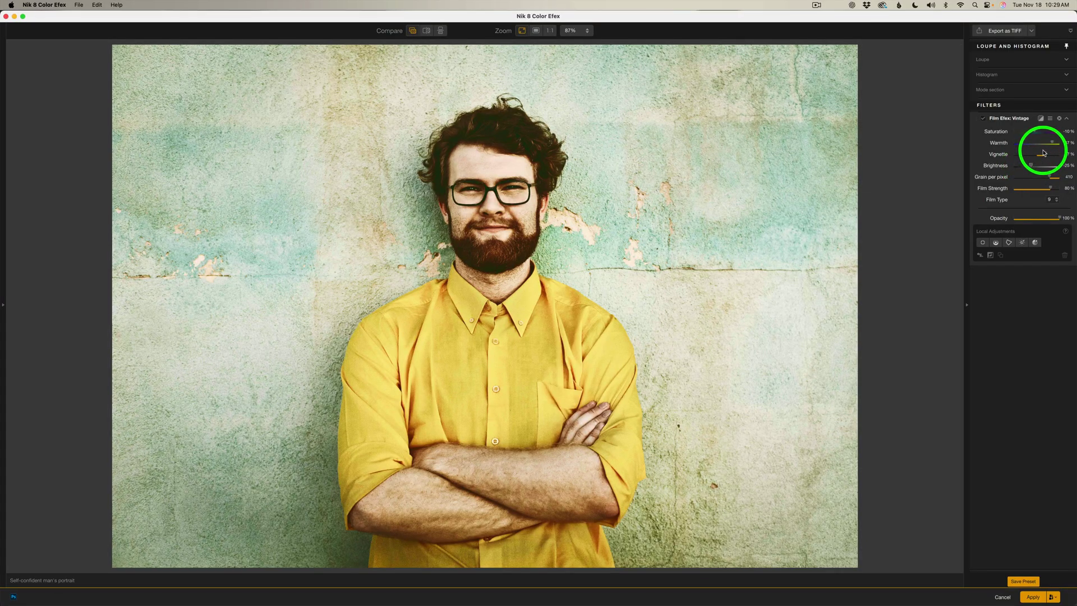
Cool the portrait's Warmth and blend the Vintage effect to about 78% opacity
{"action": "mouse_move", "coordinate": [1053, 144]}
{"action": "left_mouse_down"}
{"action": "mouse_move", "coordinate": [992, 144]}
{"action": "mouse_move", "coordinate": [1043, 148]}
{"action": "left_mouse_up"}
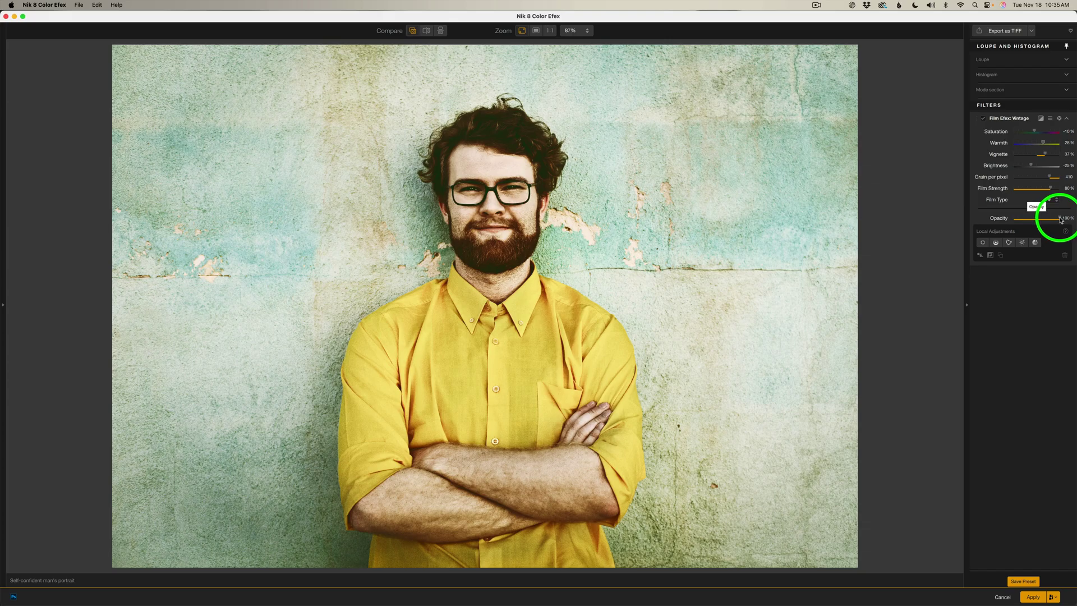
{"action": "left_click_drag", "start_coordinate": [1061, 220], "coordinate": [1039, 220]}
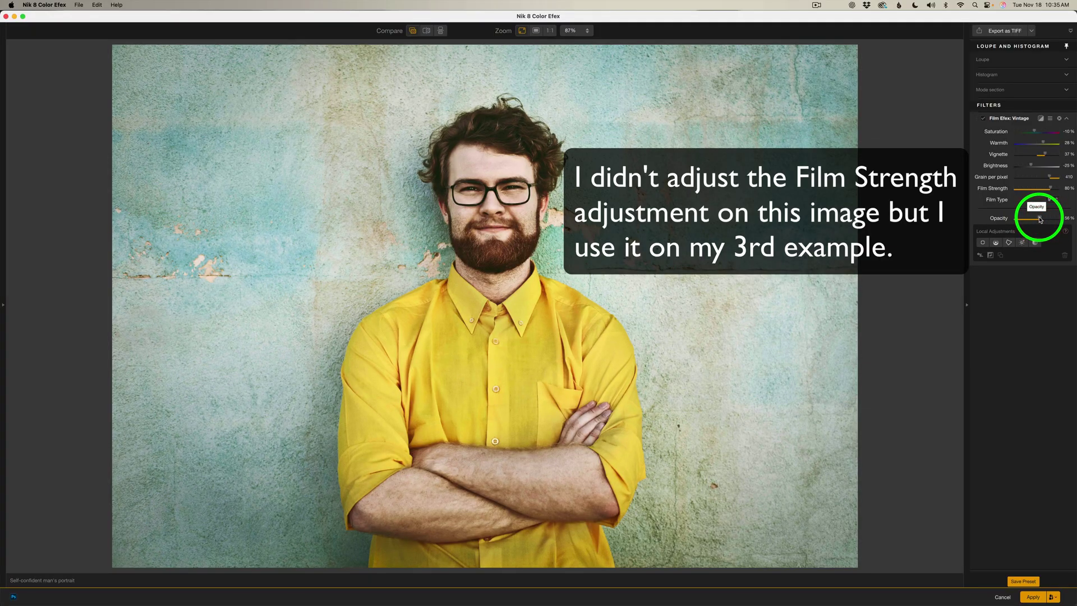
{"action": "left_click_drag", "start_coordinate": [1042, 220], "coordinate": [1049, 220]}
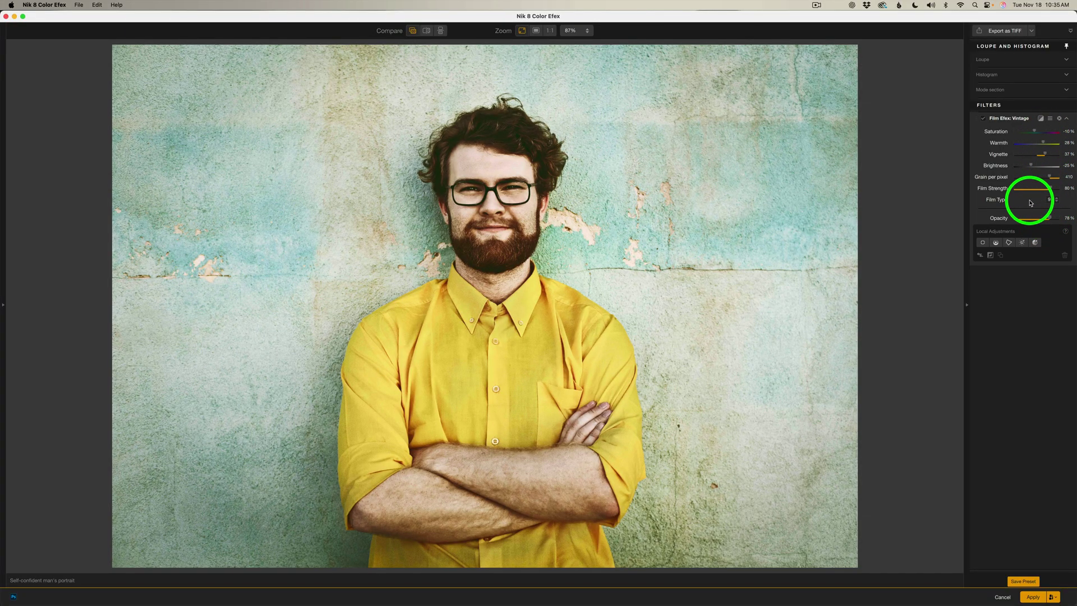
{"action": "left_click", "coordinate": [1056, 201]}
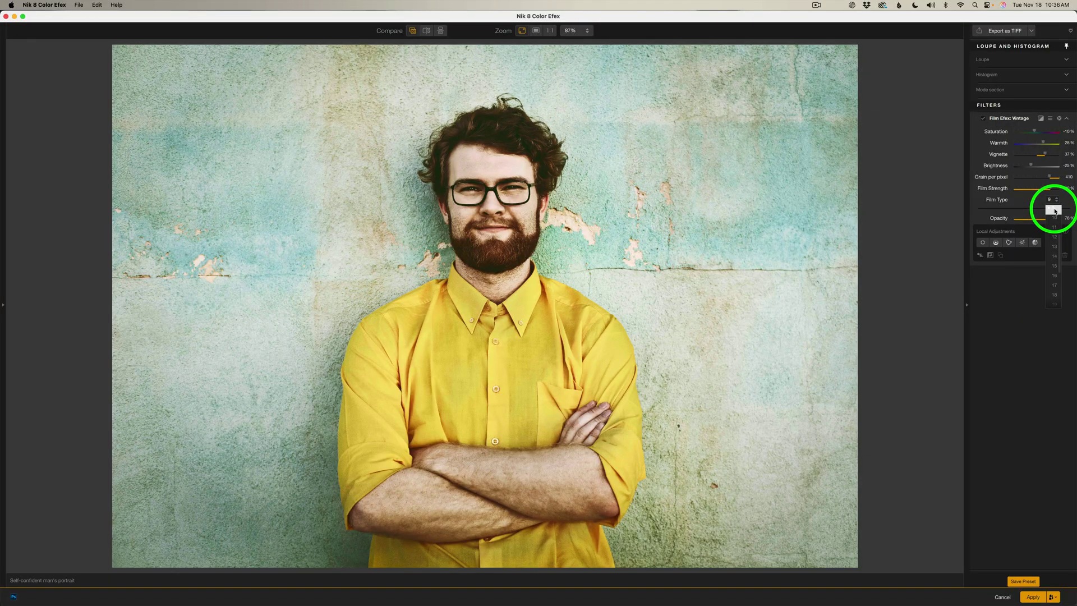
Keep Film Type 9 and compare the portrait in a before/after split view
{"action": "left_click", "coordinate": [1055, 211]}
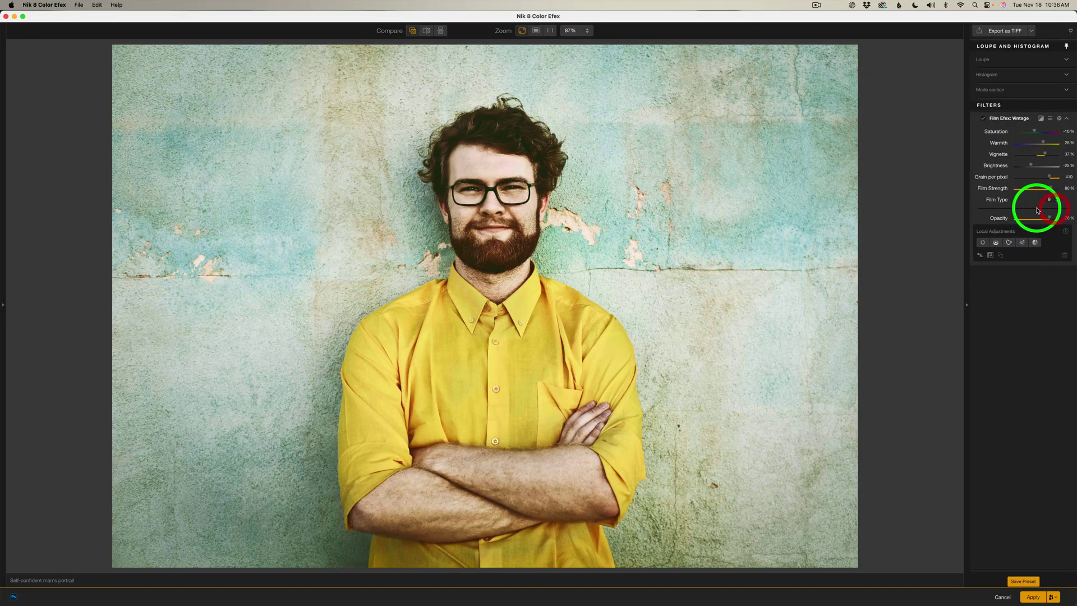
{"action": "left_click", "coordinate": [983, 119]}
{"action": "left_click", "coordinate": [983, 119]}
{"action": "left_click", "coordinate": [428, 32]}
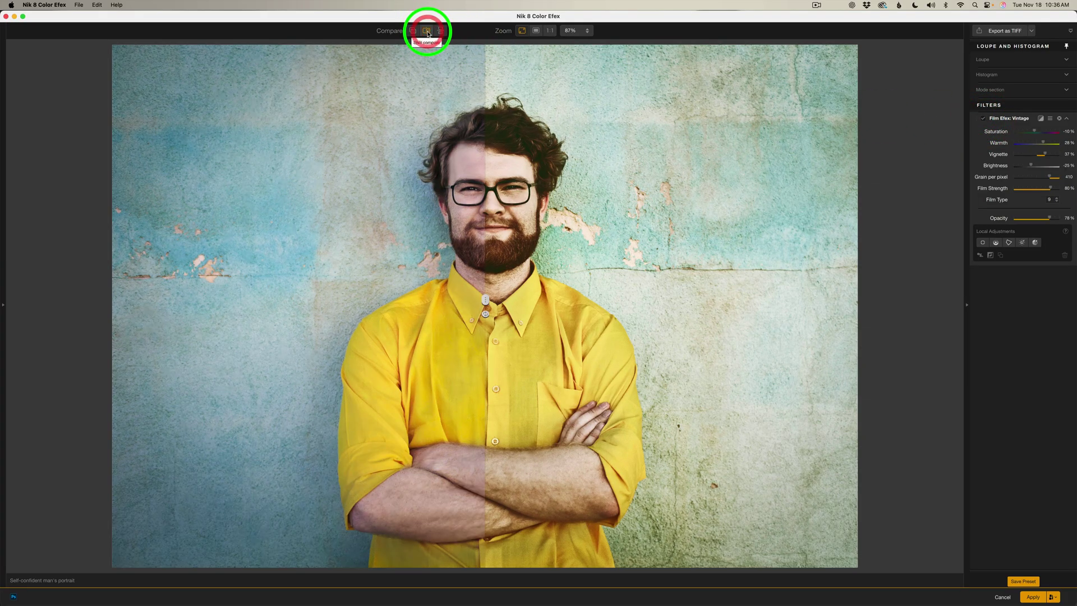
{"action": "left_click_drag", "start_coordinate": [486, 300], "coordinate": [108, 259]}
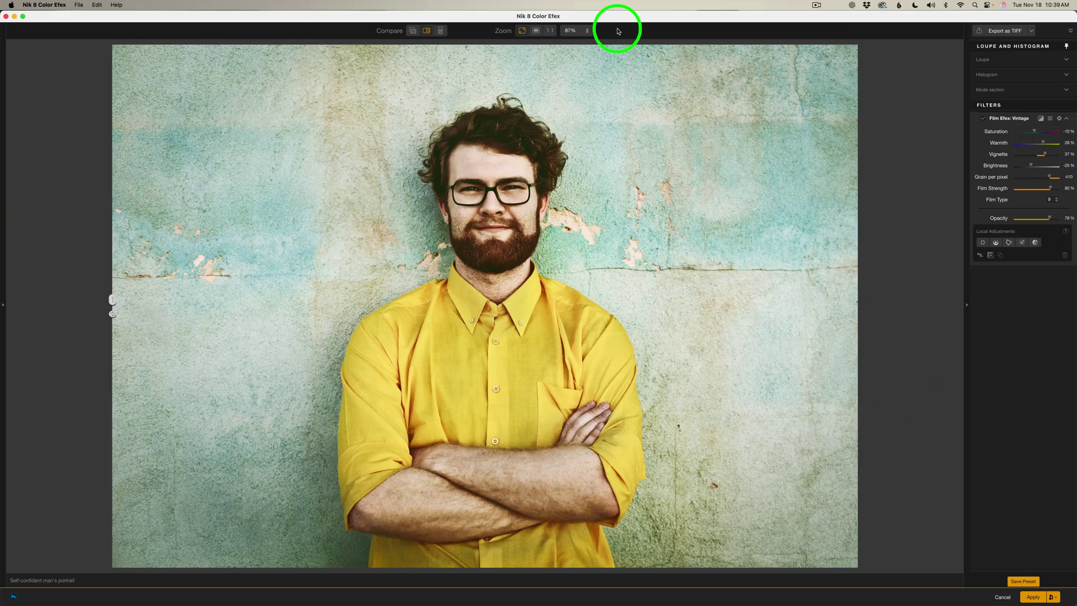
Inspect the portrait at 400% while tuning Grain per pixel, then fit it to view
{"action": "left_click", "coordinate": [588, 34]}
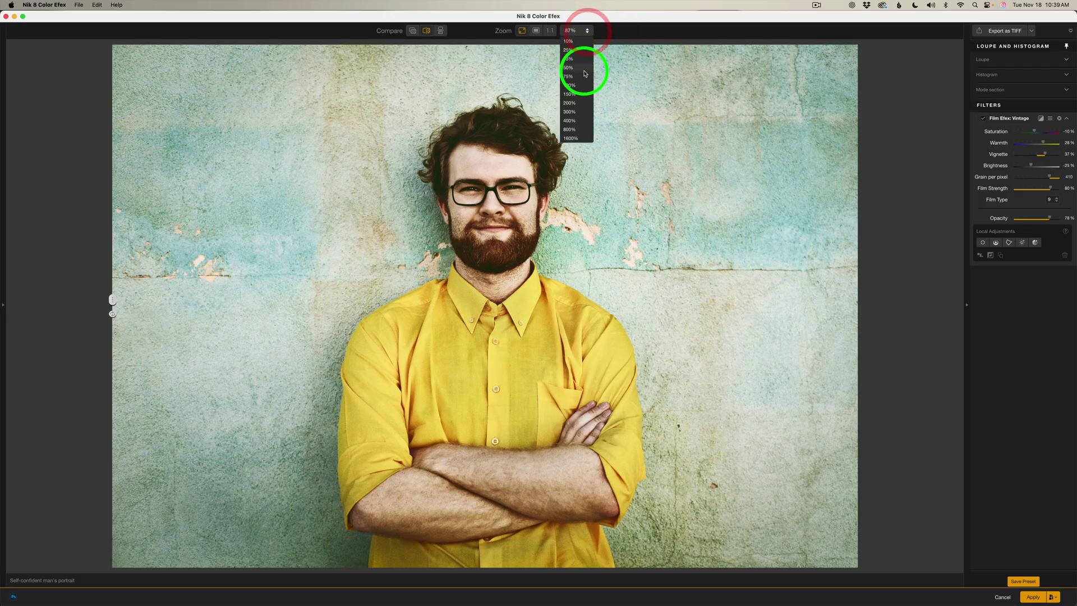
{"action": "left_click", "coordinate": [569, 121]}
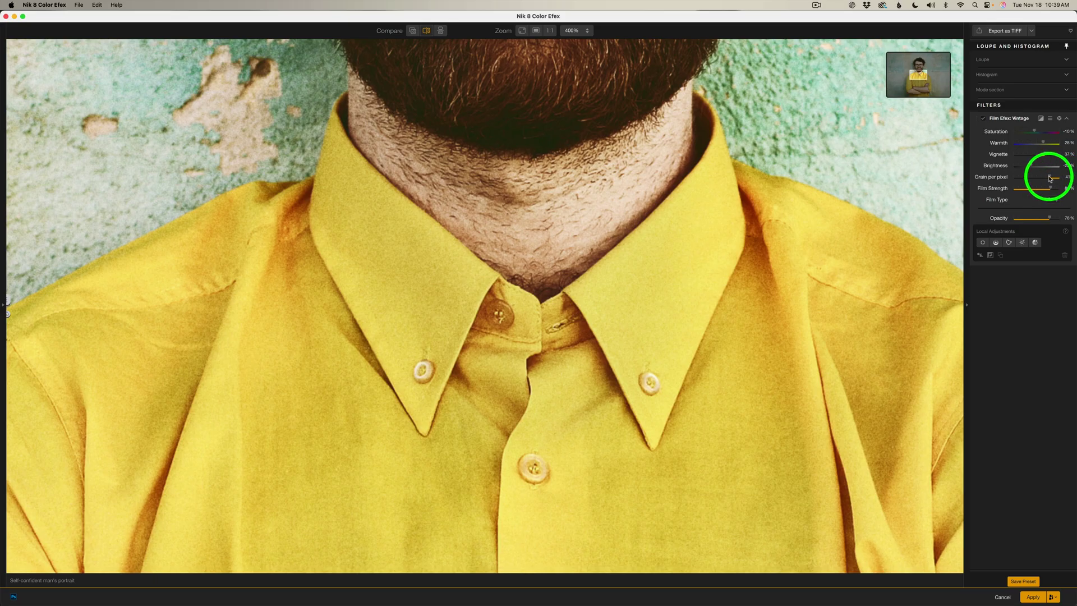
{"action": "left_click_drag", "start_coordinate": [1049, 179], "coordinate": [1028, 177]}
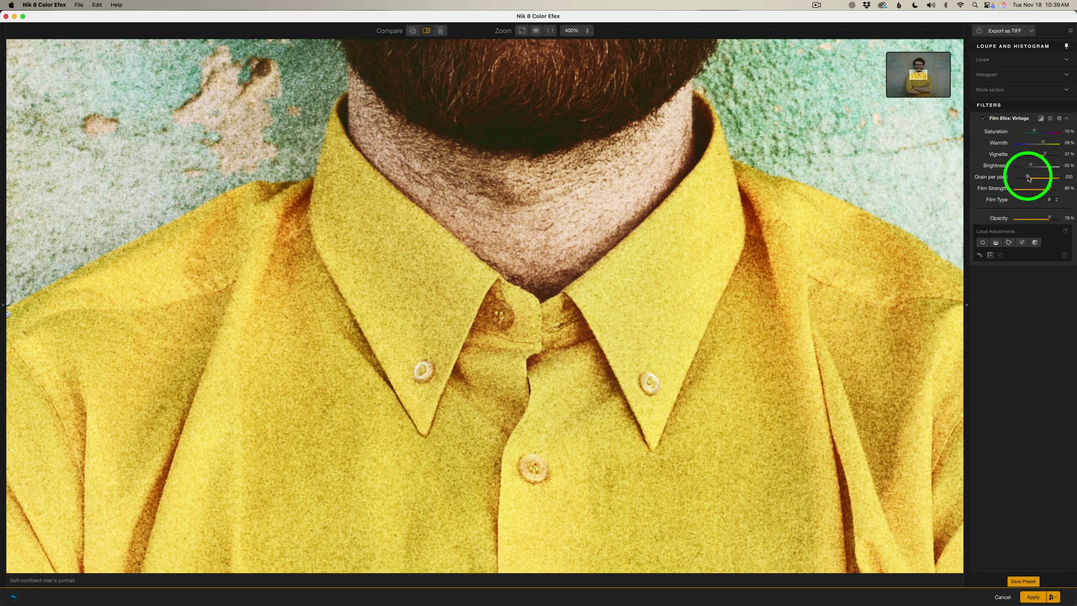
{"action": "mouse_move", "coordinate": [1030, 178]}
{"action": "left_mouse_down"}
{"action": "mouse_move", "coordinate": [1072, 178]}
{"action": "mouse_move", "coordinate": [1045, 178]}
{"action": "left_mouse_up"}
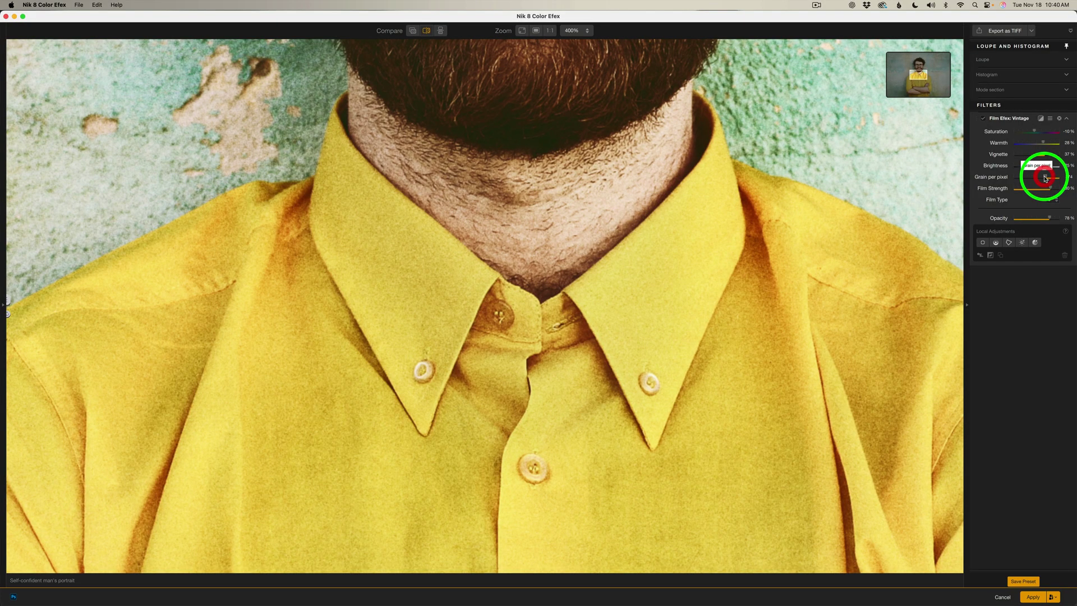
{"action": "left_click", "coordinate": [522, 31]}
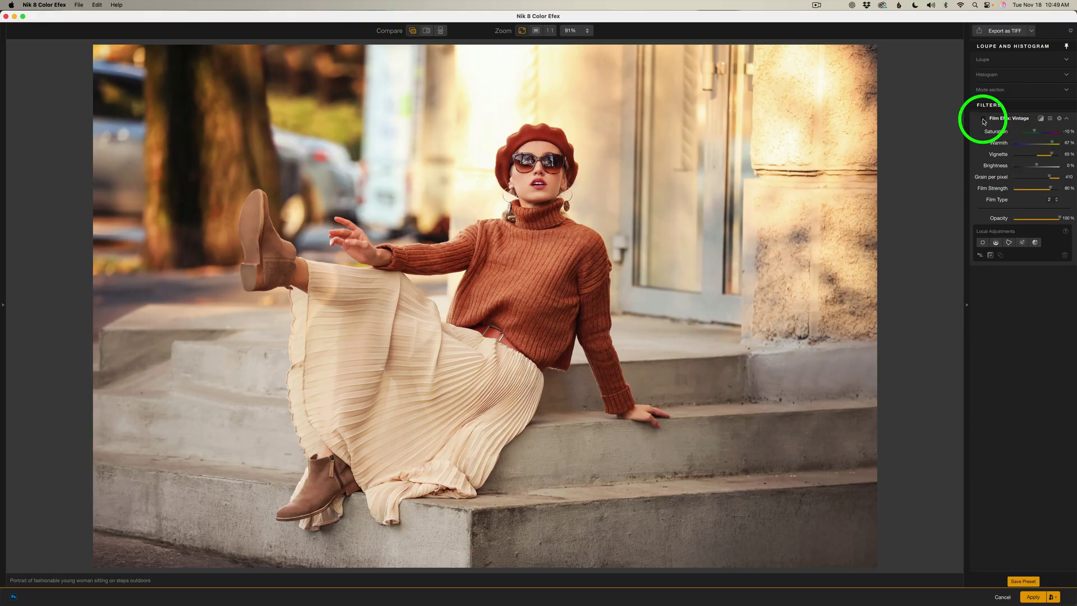
Compare the steps photo with and without Vintage, then set Saturation to about -7%
{"action": "left_click", "coordinate": [984, 120]}
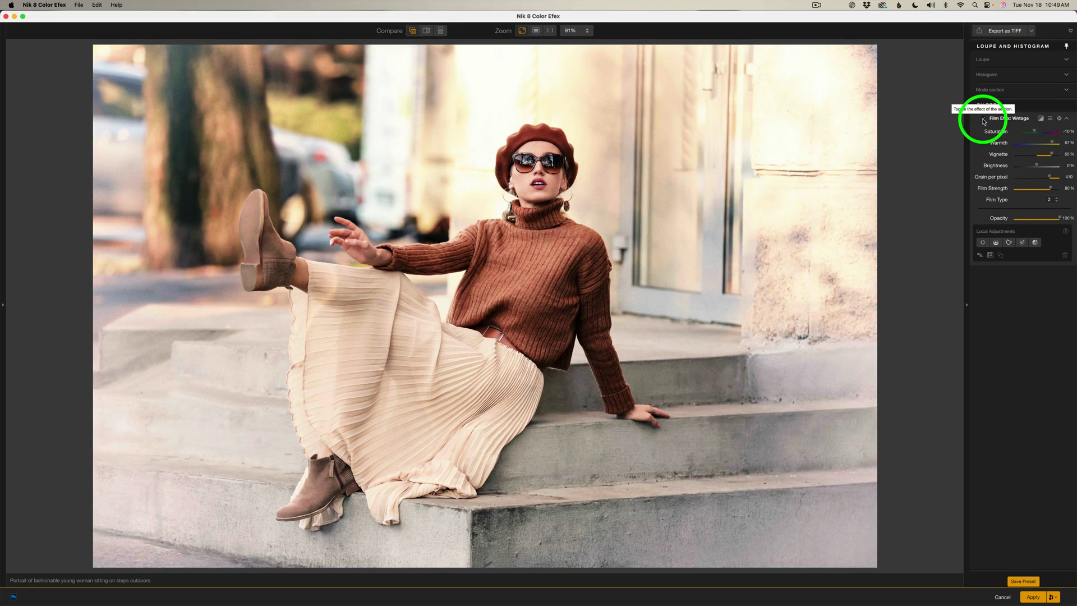
{"action": "left_click", "coordinate": [983, 119]}
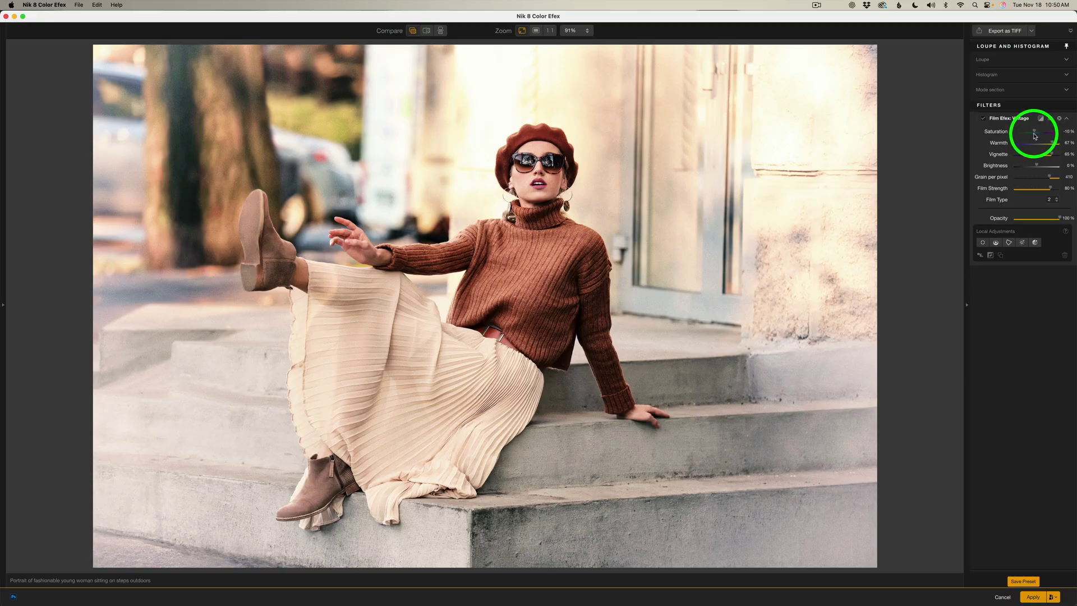
{"action": "left_click_drag", "start_coordinate": [1035, 132], "coordinate": [1036, 135]}
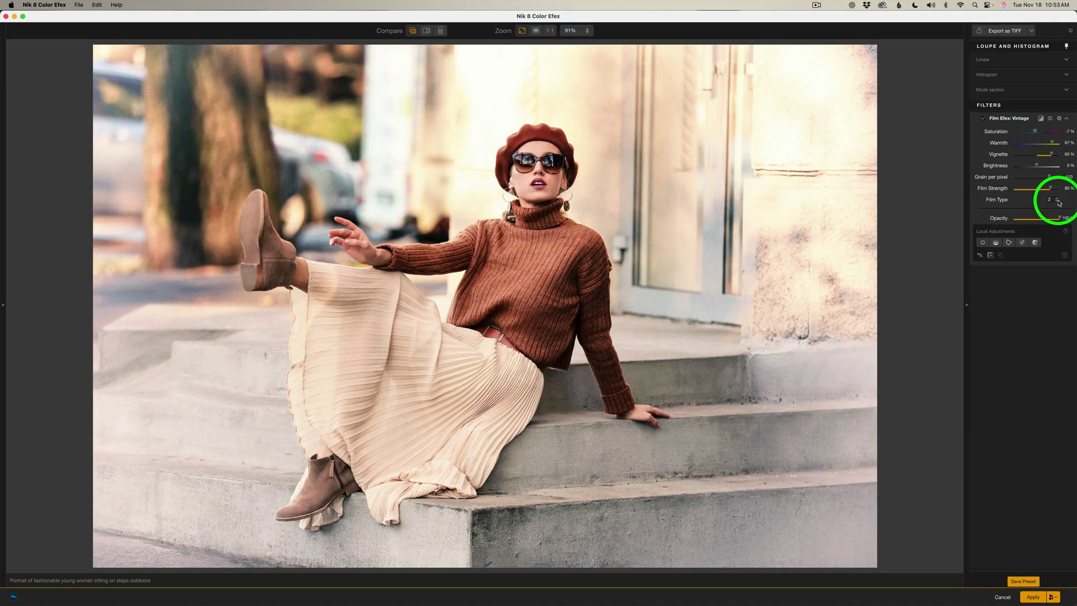
Preview several film types on the woman's photo and settle on Film Type 1
{"action": "left_click", "coordinate": [1057, 200]}
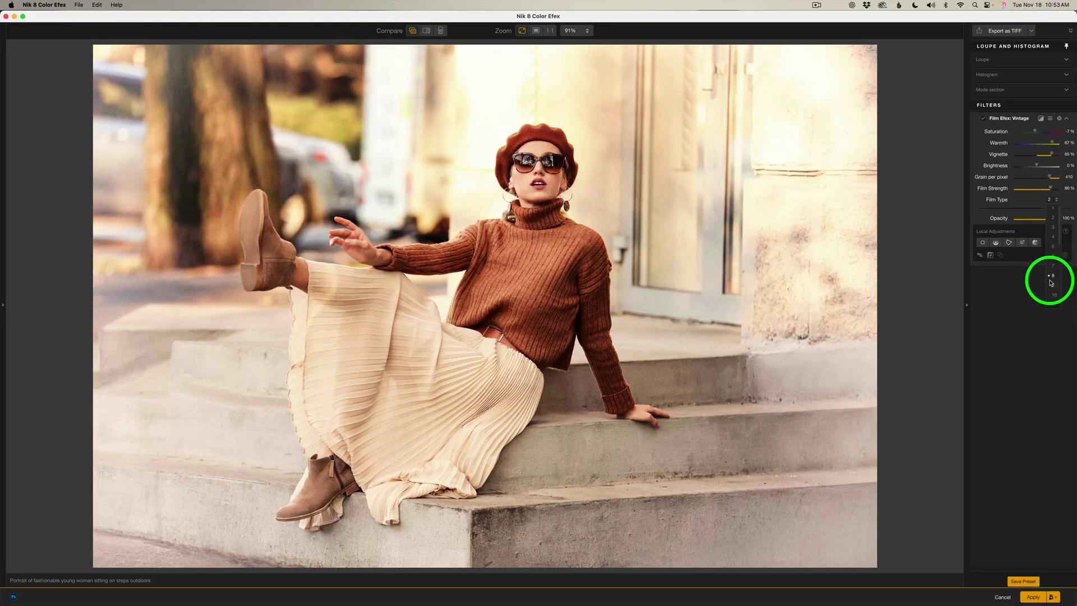
{"action": "scroll", "coordinate": [1055, 289], "scroll_direction": "down", "scroll_amount": 7}
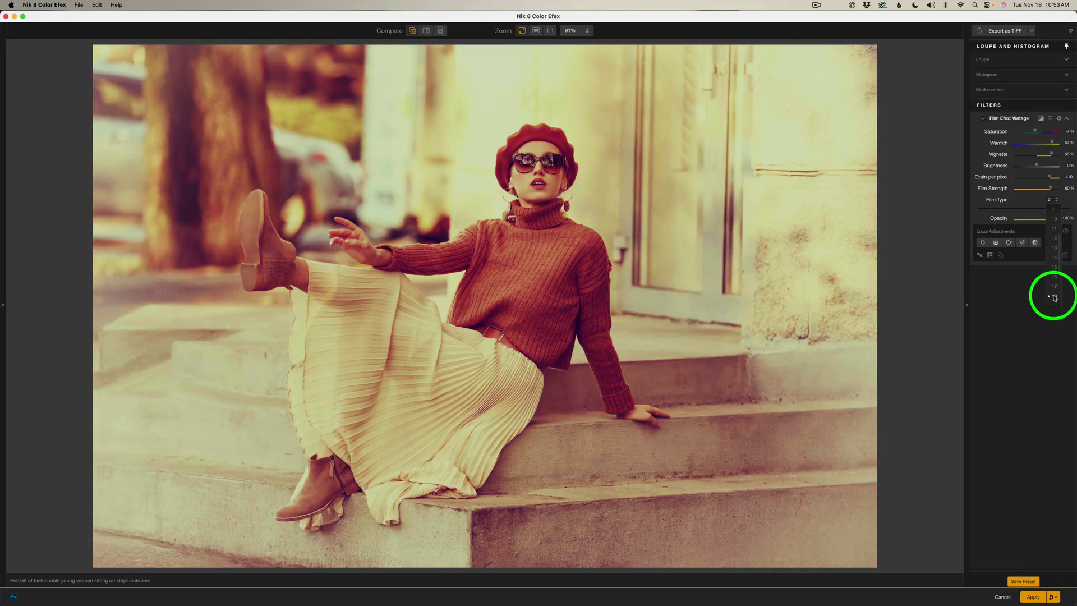
{"action": "scroll", "coordinate": [1055, 298], "scroll_direction": "down", "scroll_amount": 9}
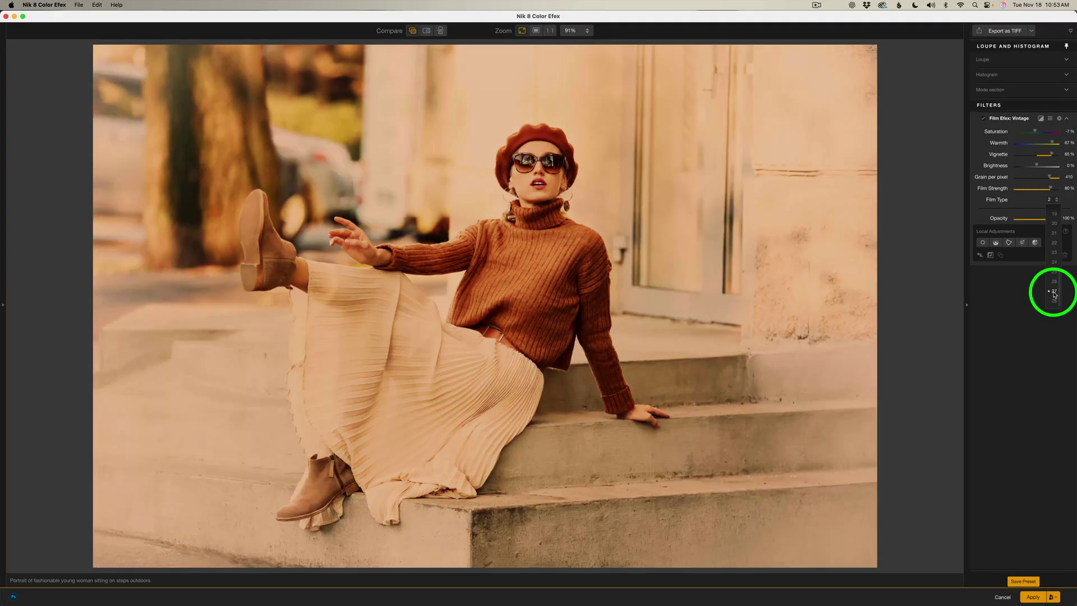
{"action": "scroll", "coordinate": [1054, 244], "scroll_direction": "up", "scroll_amount": 17}
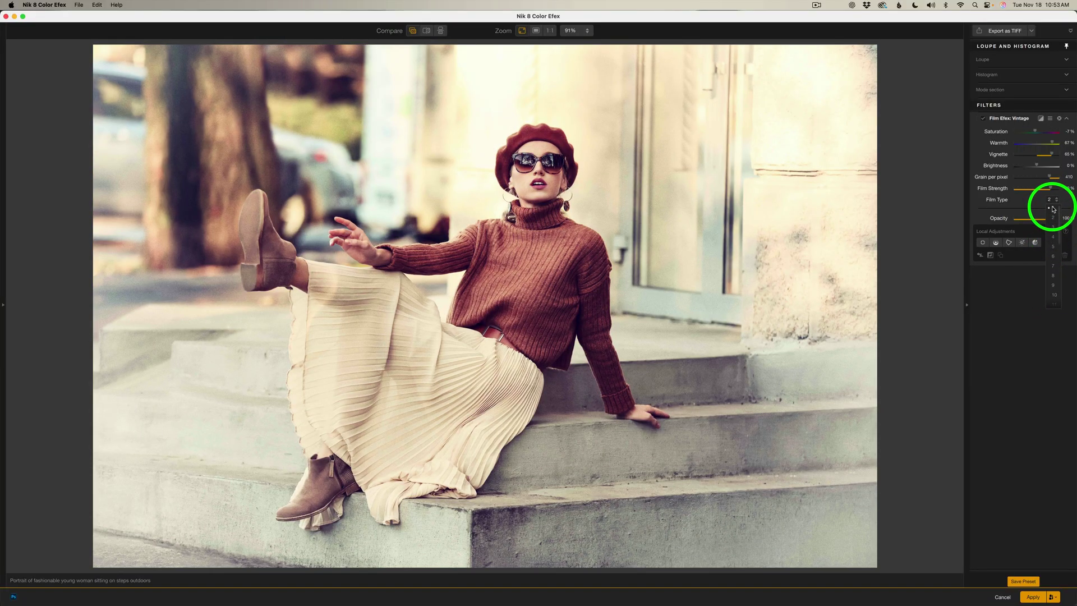
{"action": "left_click", "coordinate": [1054, 209]}
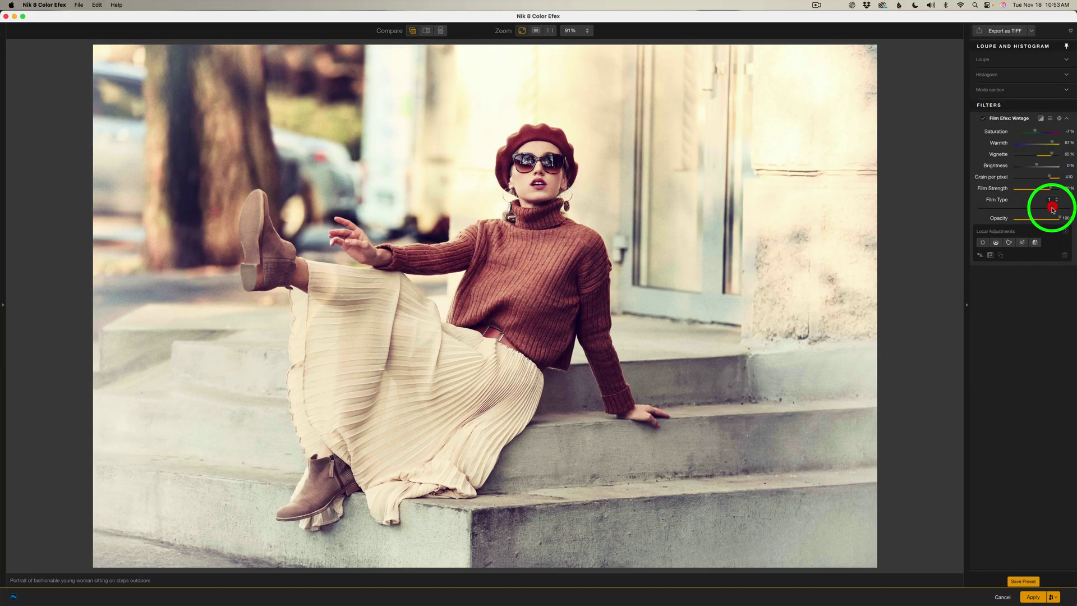
Lower the steps photo's Saturation to -17% and Vignette to about 39%
{"action": "left_click", "coordinate": [1036, 133]}
{"action": "mouse_move", "coordinate": [1036, 133]}
{"action": "left_mouse_down"}
{"action": "mouse_move", "coordinate": [1007, 143]}
{"action": "mouse_move", "coordinate": [1052, 146]}
{"action": "left_mouse_up"}
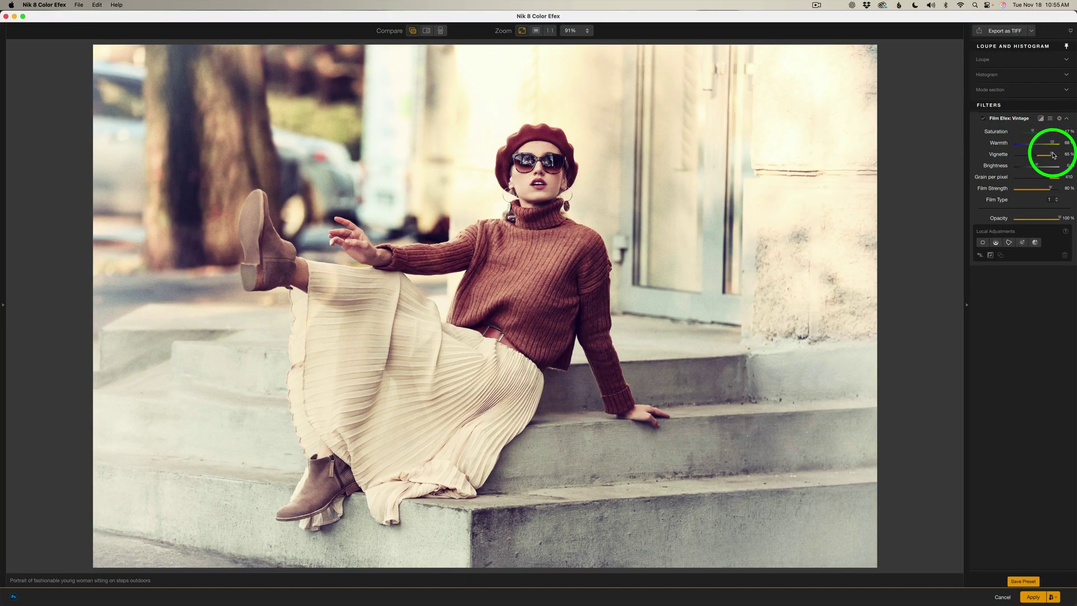
{"action": "left_click_drag", "start_coordinate": [1051, 156], "coordinate": [1048, 155]}
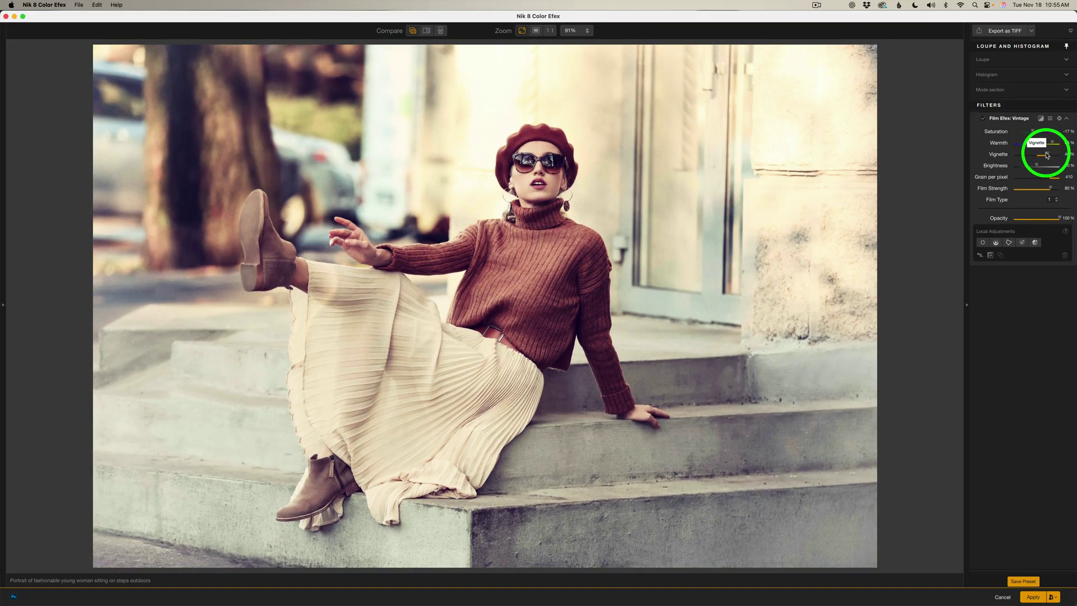
{"action": "mouse_move", "coordinate": [1047, 156]}
{"action": "left_mouse_down"}
{"action": "mouse_move", "coordinate": [1031, 155]}
{"action": "mouse_move", "coordinate": [1045, 156]}
{"action": "left_mouse_up"}
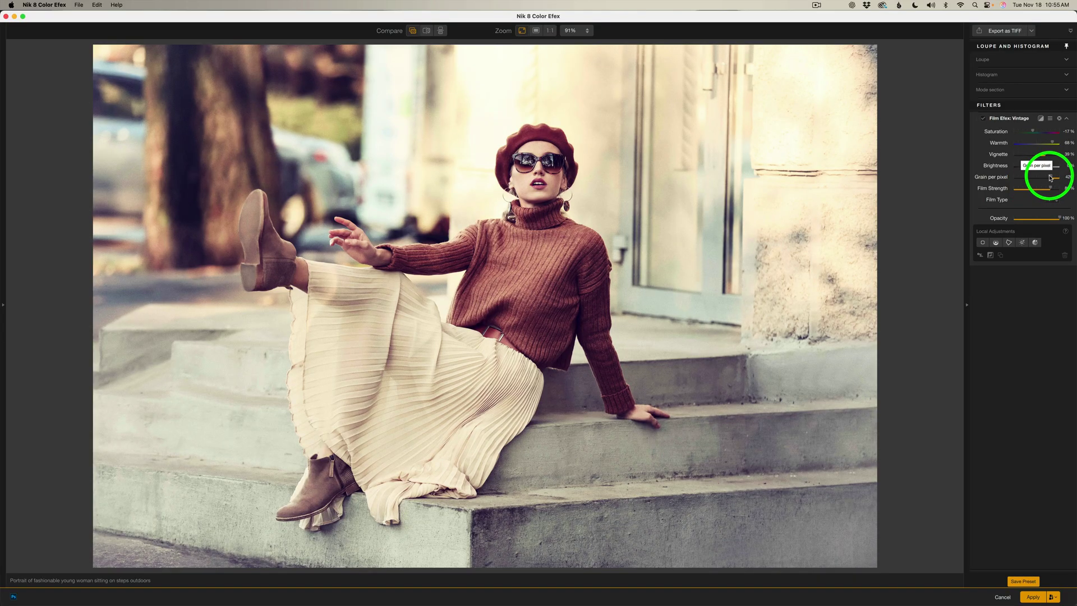
Raise Grain per pixel to 500, set Brightness to -1%, and keep Opacity at 100%
{"action": "left_click_drag", "start_coordinate": [1051, 178], "coordinate": [1063, 178]}
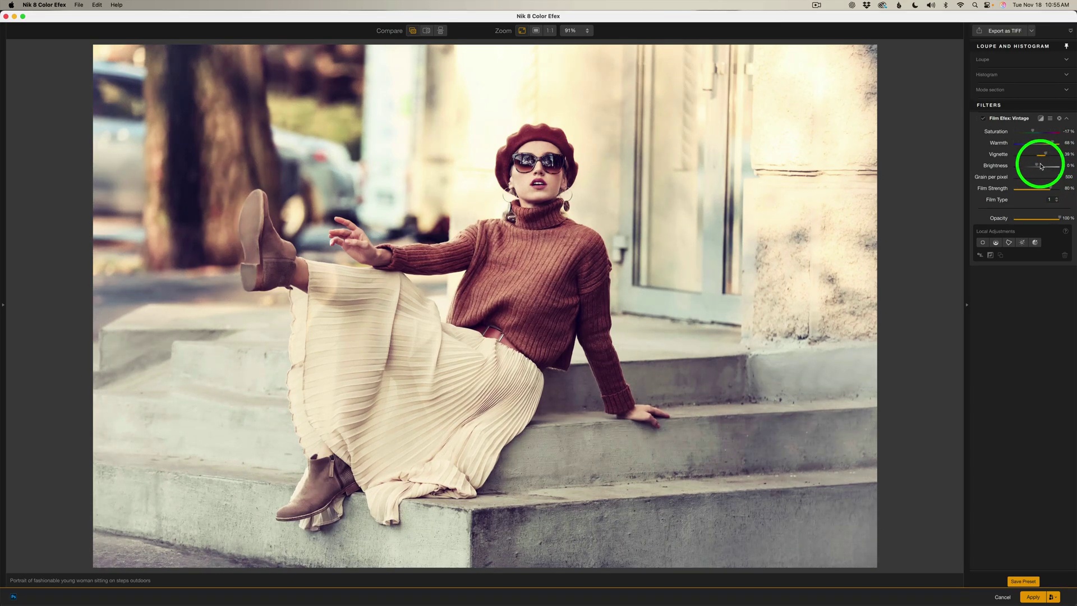
{"action": "left_click", "coordinate": [1038, 166]}
{"action": "left_click_drag", "start_coordinate": [1037, 167], "coordinate": [1037, 166]}
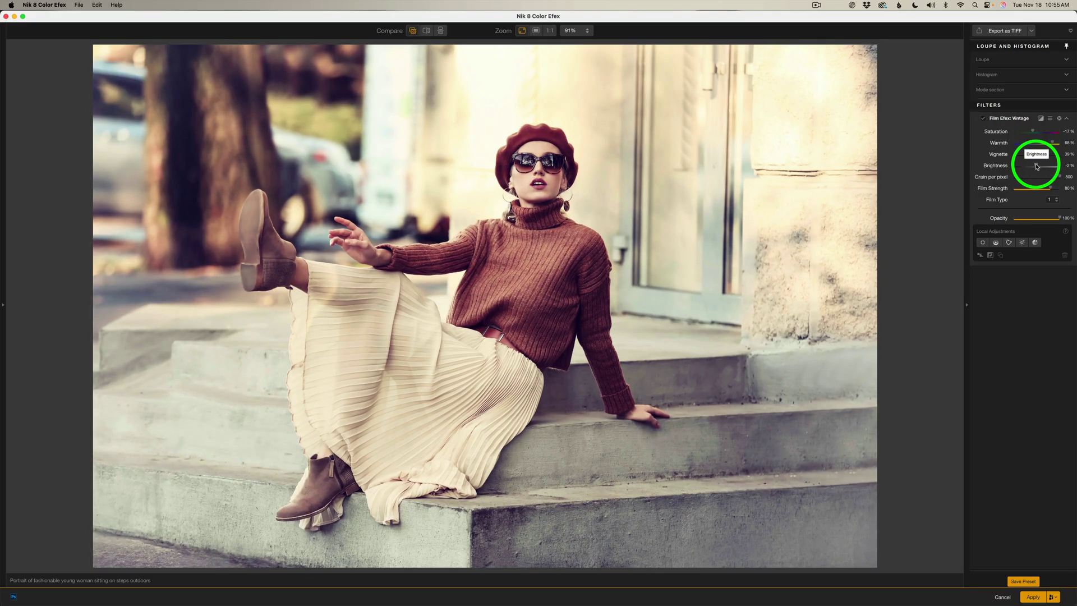
{"action": "left_click_drag", "start_coordinate": [1037, 166], "coordinate": [1038, 166]}
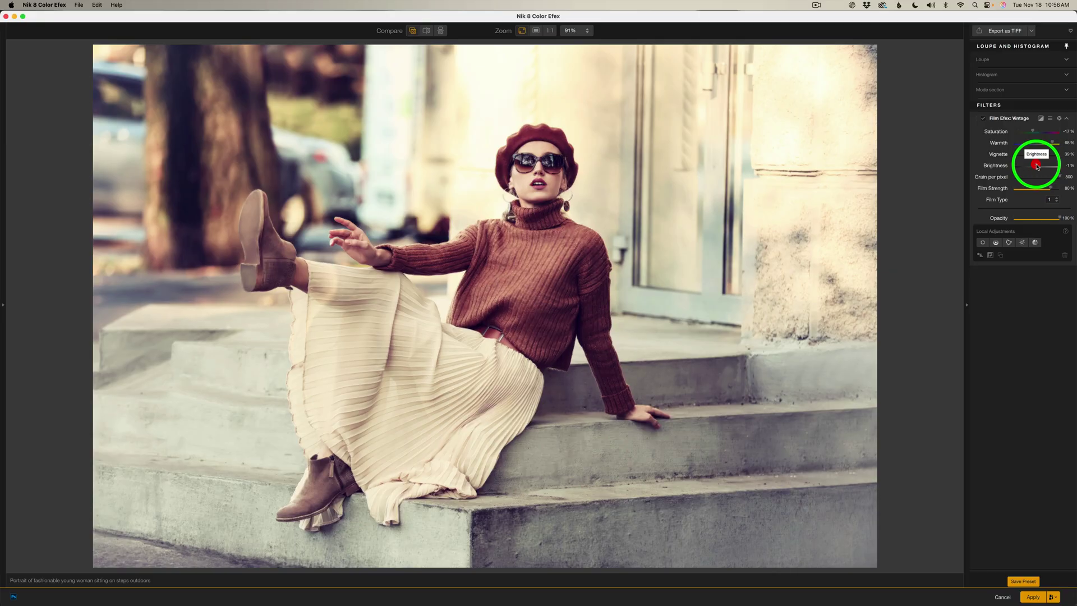
{"action": "mouse_move", "coordinate": [1060, 220]}
{"action": "left_mouse_down"}
{"action": "mouse_move", "coordinate": [1048, 219]}
{"action": "mouse_move", "coordinate": [1075, 220]}
{"action": "left_mouse_up"}
{"action": "left_click", "coordinate": [1059, 219]}
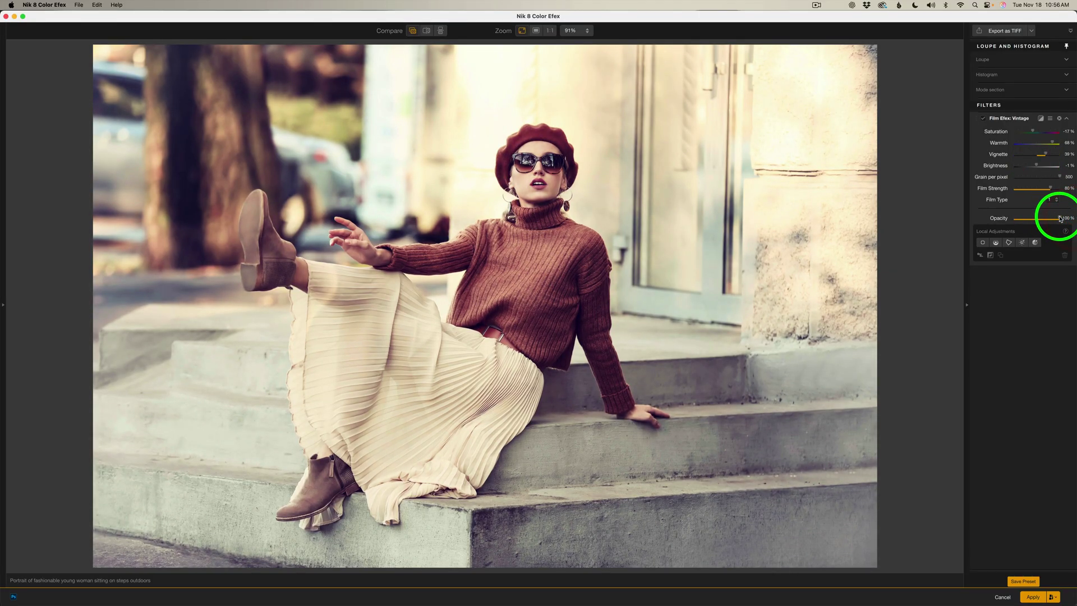
Toggle the Vintage filter to compare and sweep a before/after split across the portrait
{"action": "left_click", "coordinate": [983, 119]}
{"action": "left_click", "coordinate": [984, 120]}
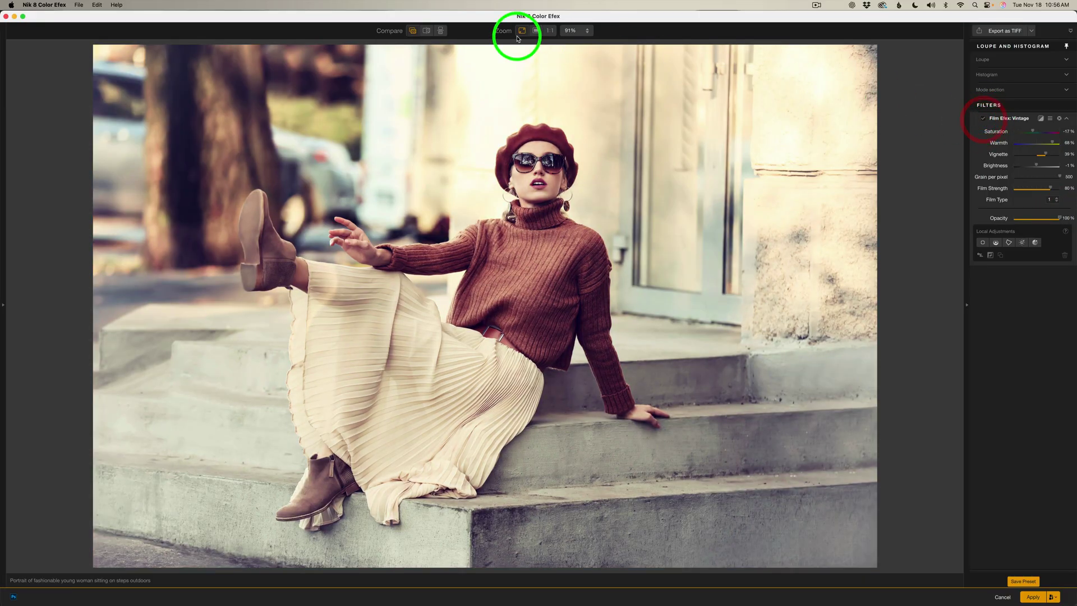
{"action": "left_click", "coordinate": [426, 31]}
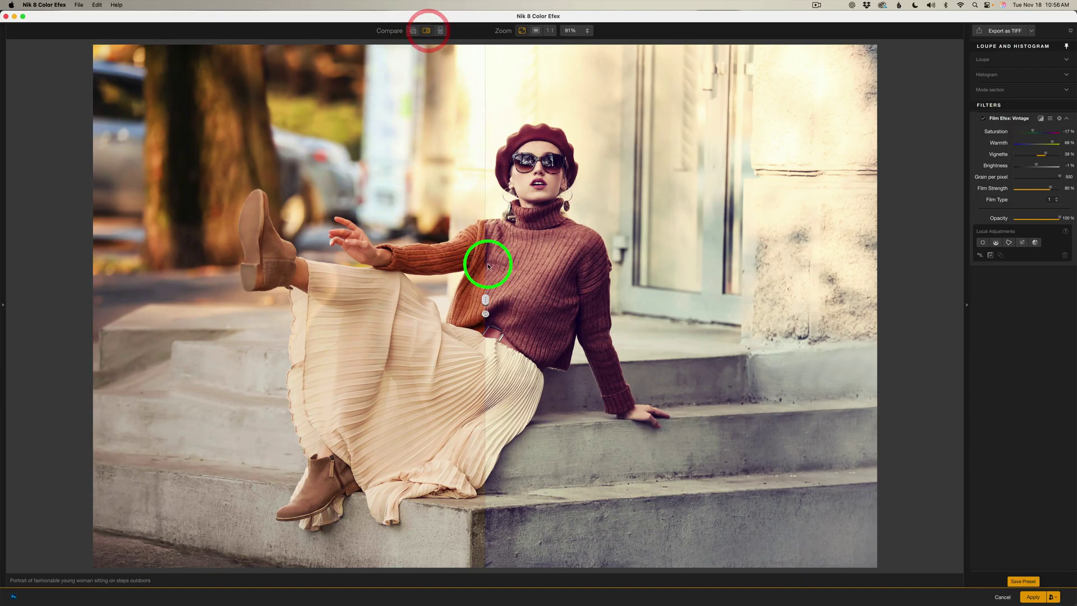
{"action": "left_click_drag", "start_coordinate": [489, 267], "coordinate": [109, 258]}
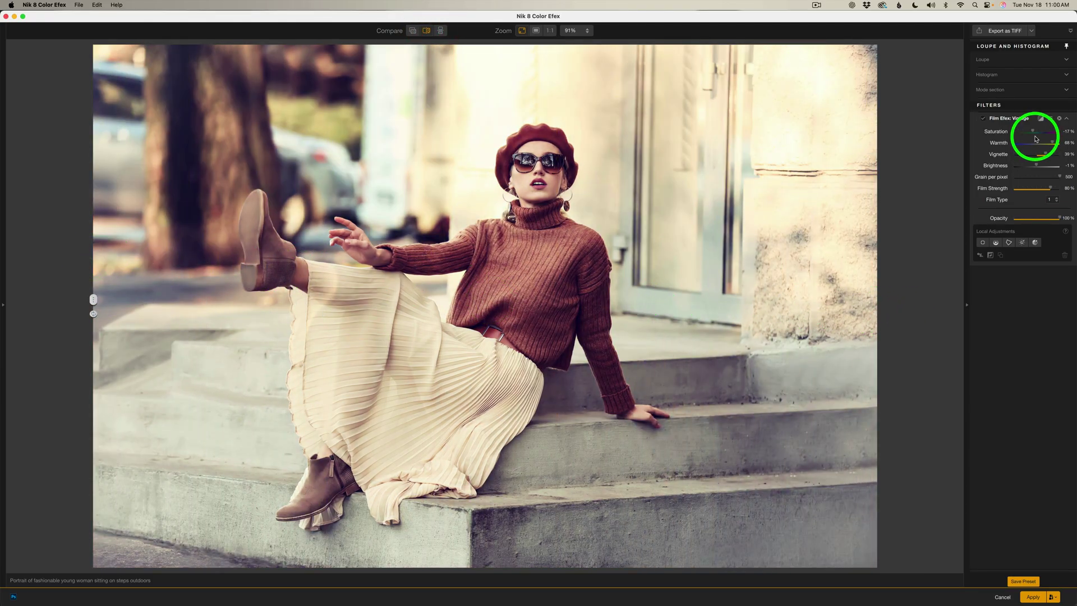
Reduce the portrait's Saturation to about -32% and recheck it with Vintage off and on
{"action": "left_click_drag", "start_coordinate": [1033, 132], "coordinate": [1031, 133]}
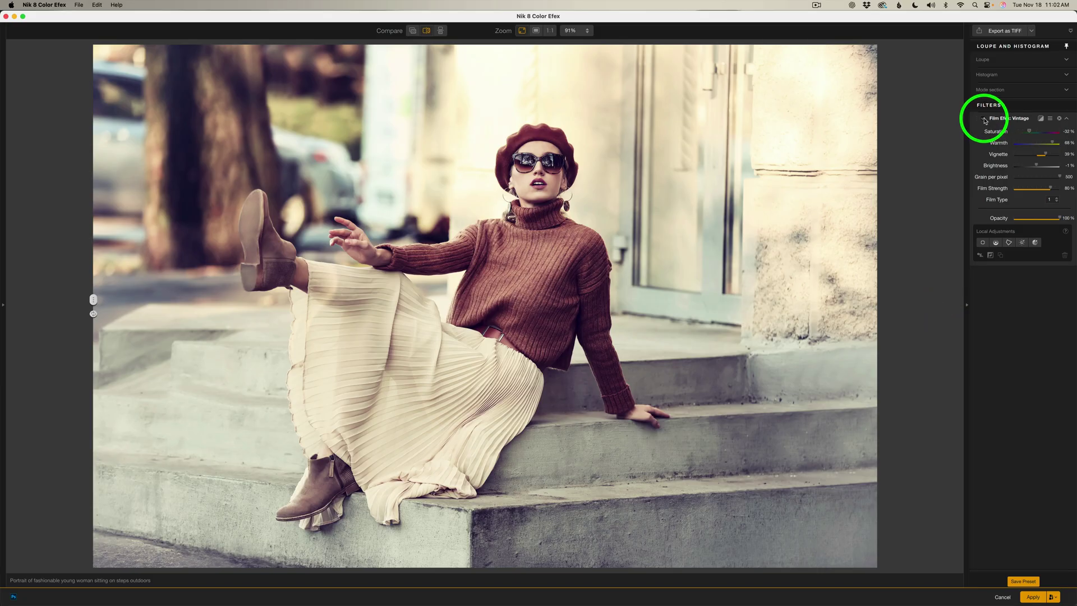
{"action": "left_click", "coordinate": [983, 120]}
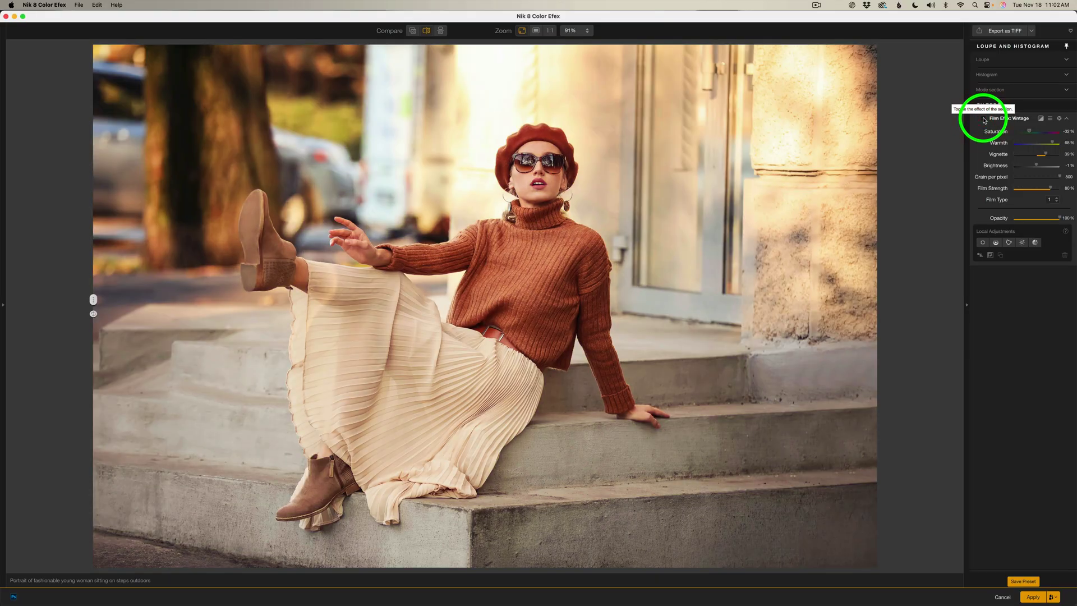
{"action": "left_click", "coordinate": [984, 119]}
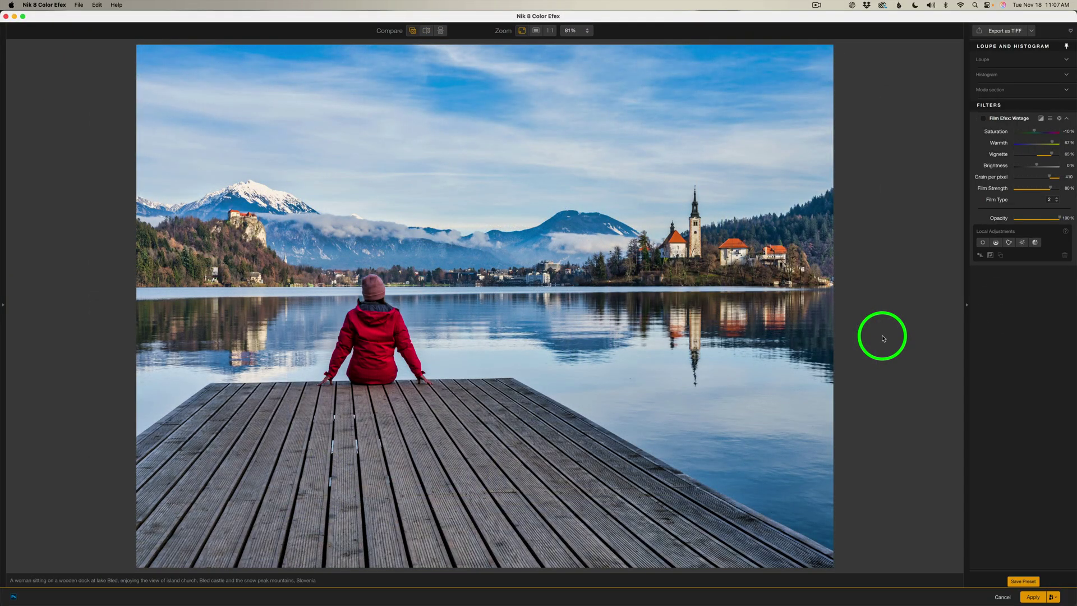
Apply Film Efex: Vintage to the lake photo and, after previewing types, choose Film Type 23
{"action": "left_click", "coordinate": [983, 119]}
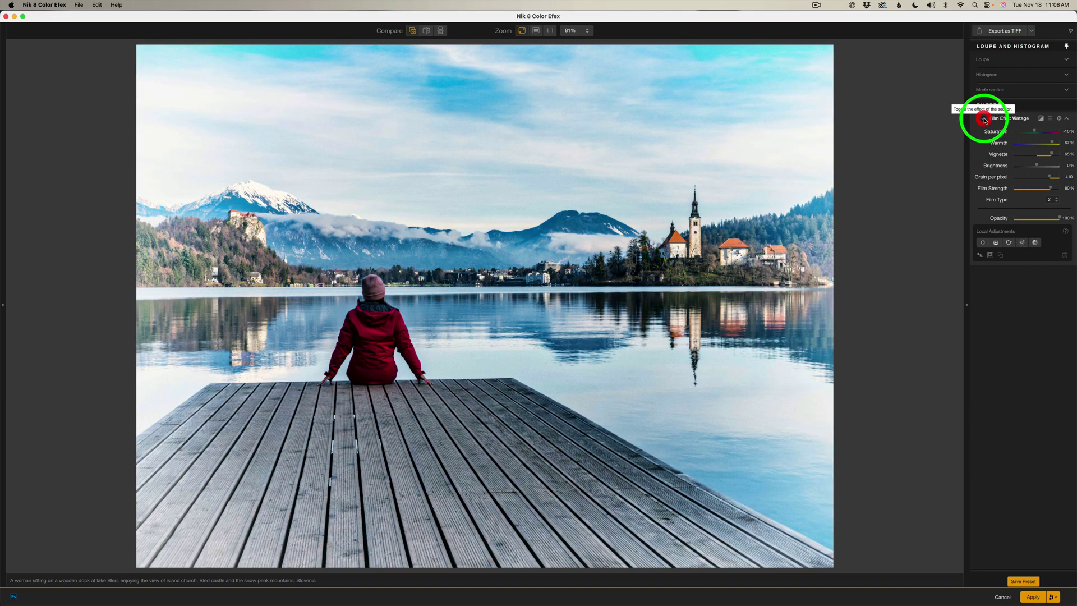
{"action": "left_click", "coordinate": [1058, 201]}
{"action": "left_click", "coordinate": [1060, 217]}
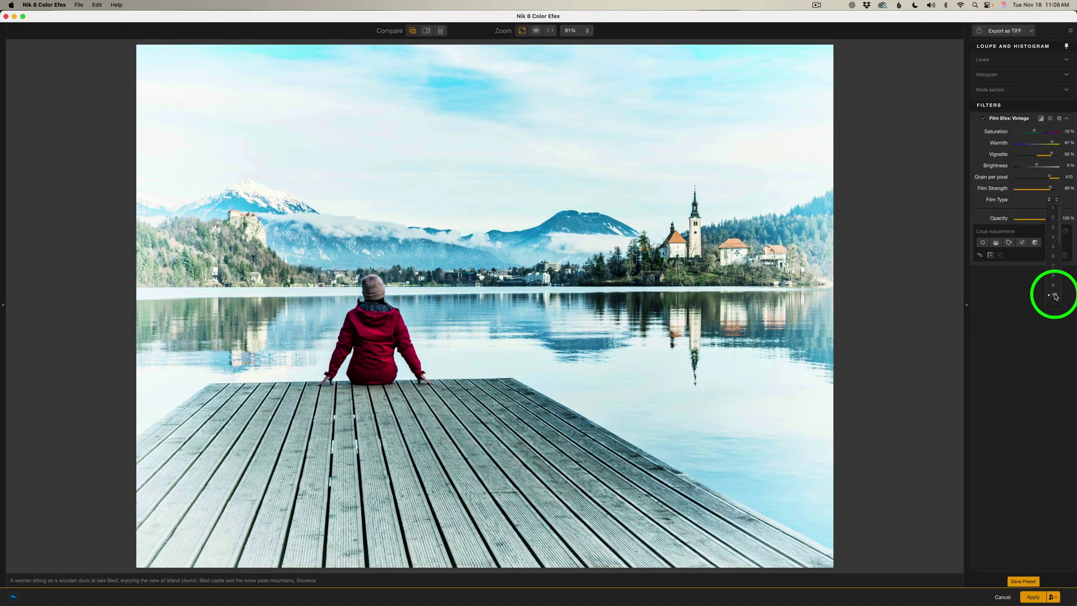
{"action": "scroll", "coordinate": [1055, 281], "scroll_direction": "down", "scroll_amount": 3}
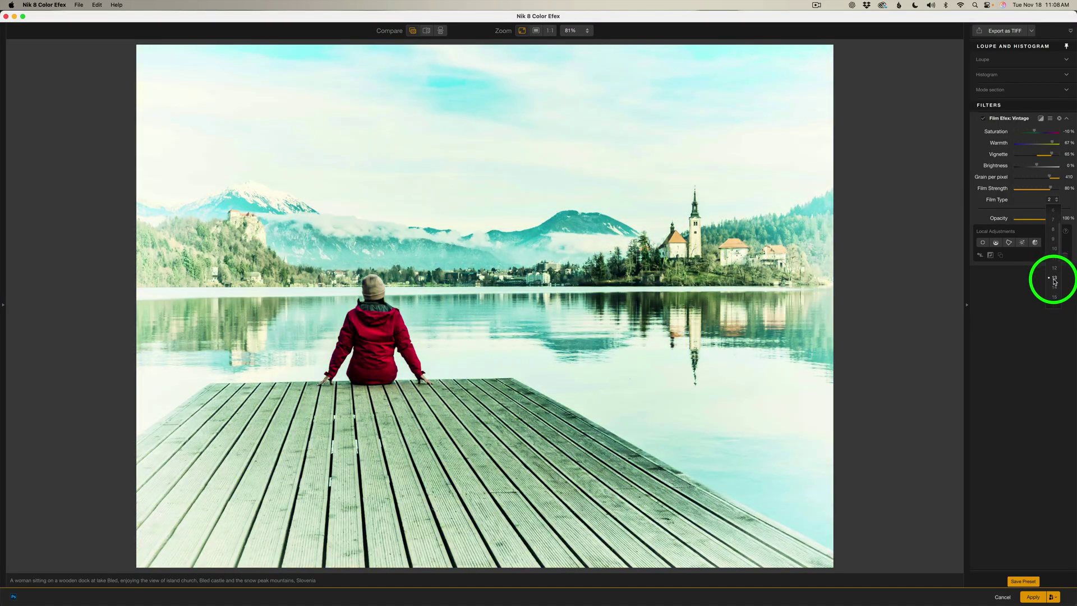
{"action": "scroll", "coordinate": [1055, 275], "scroll_direction": "down", "scroll_amount": 2}
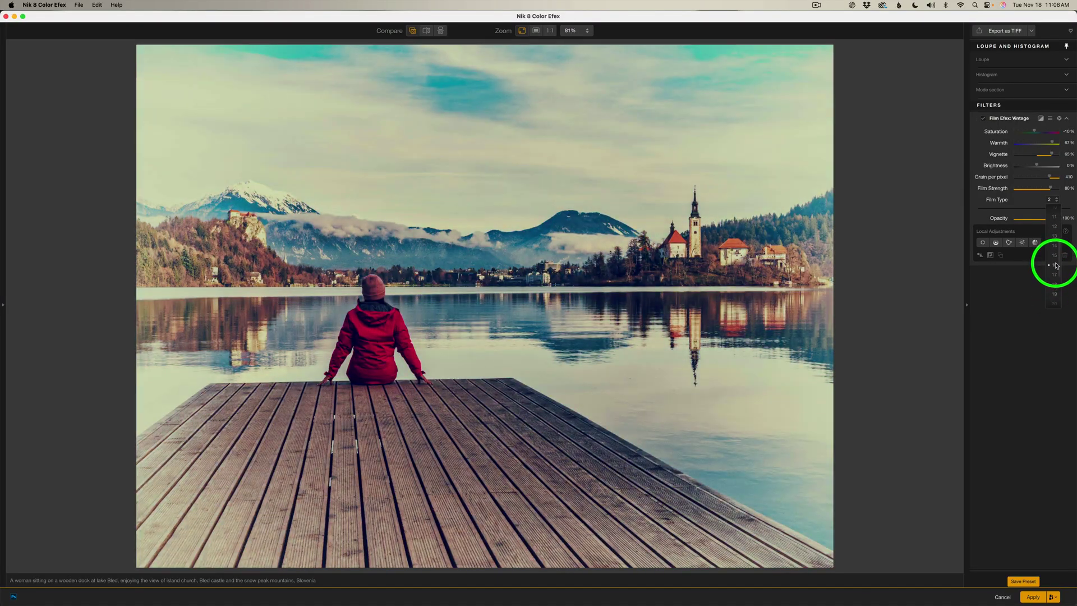
{"action": "scroll", "coordinate": [1055, 291], "scroll_direction": "down", "scroll_amount": 3}
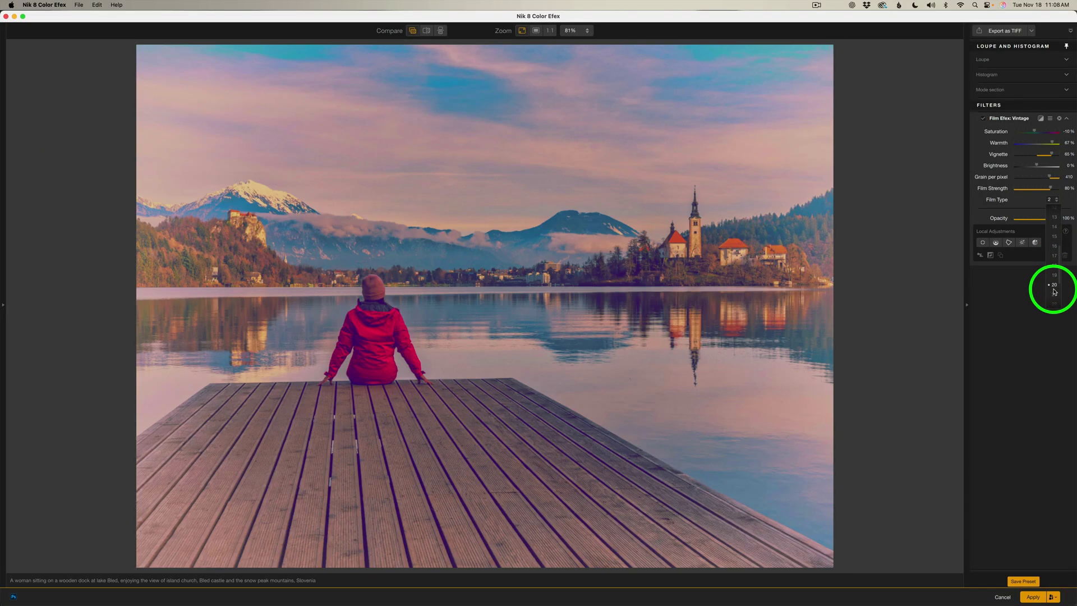
{"action": "scroll", "coordinate": [1055, 289], "scroll_direction": "down", "scroll_amount": 5}
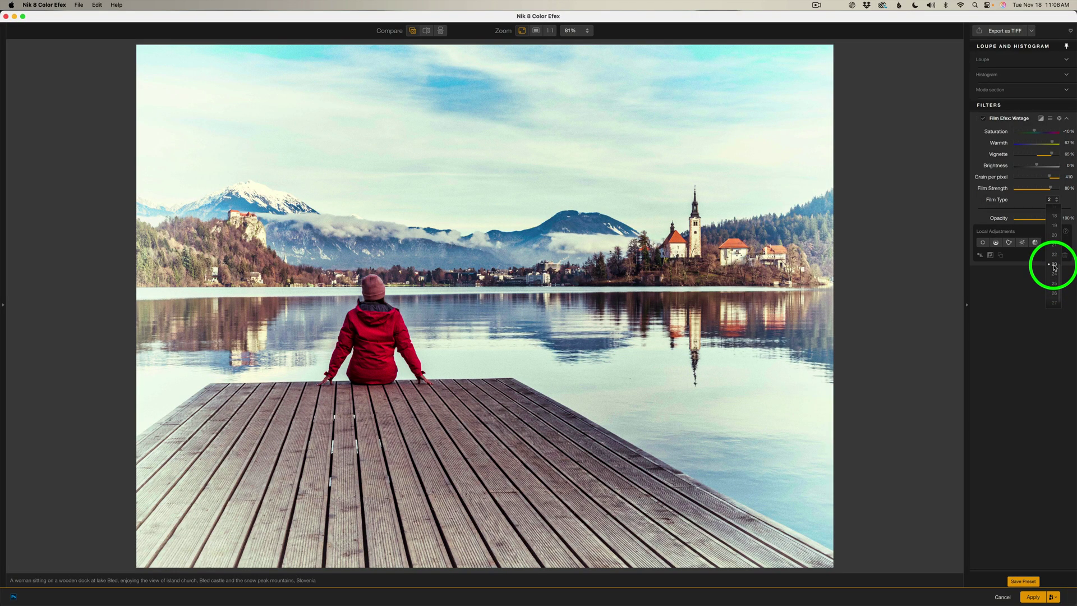
{"action": "left_click", "coordinate": [1054, 267]}
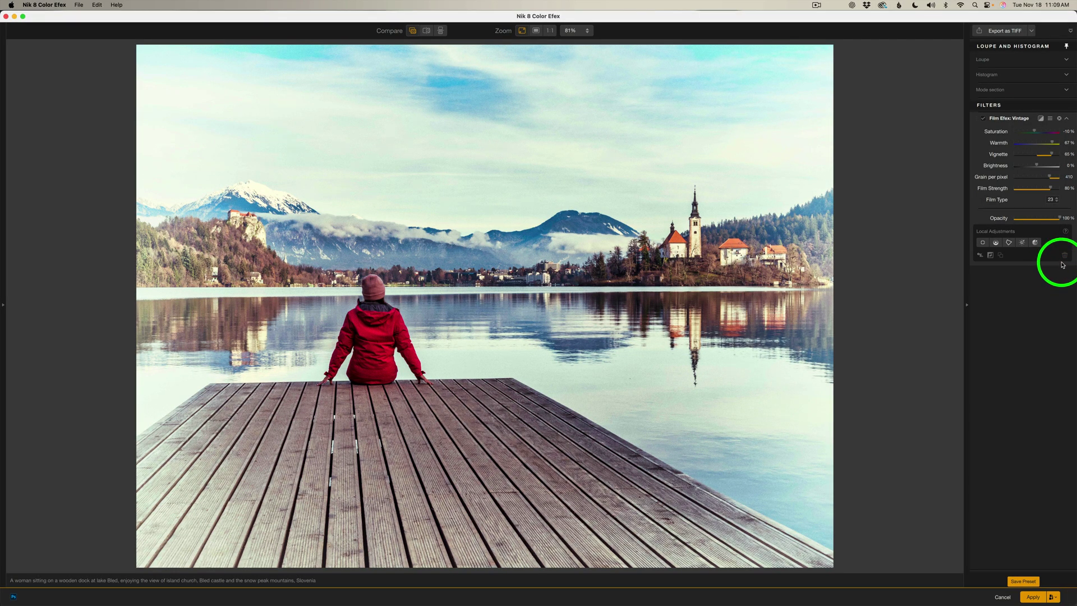
Warm the lake photo slightly, then set vignette 54%, film strength 81% and saturation -49%
{"action": "mouse_move", "coordinate": [1052, 144]}
{"action": "left_mouse_down"}
{"action": "mouse_move", "coordinate": [1035, 168]}
{"action": "mouse_move", "coordinate": [1048, 157]}
{"action": "left_mouse_up"}
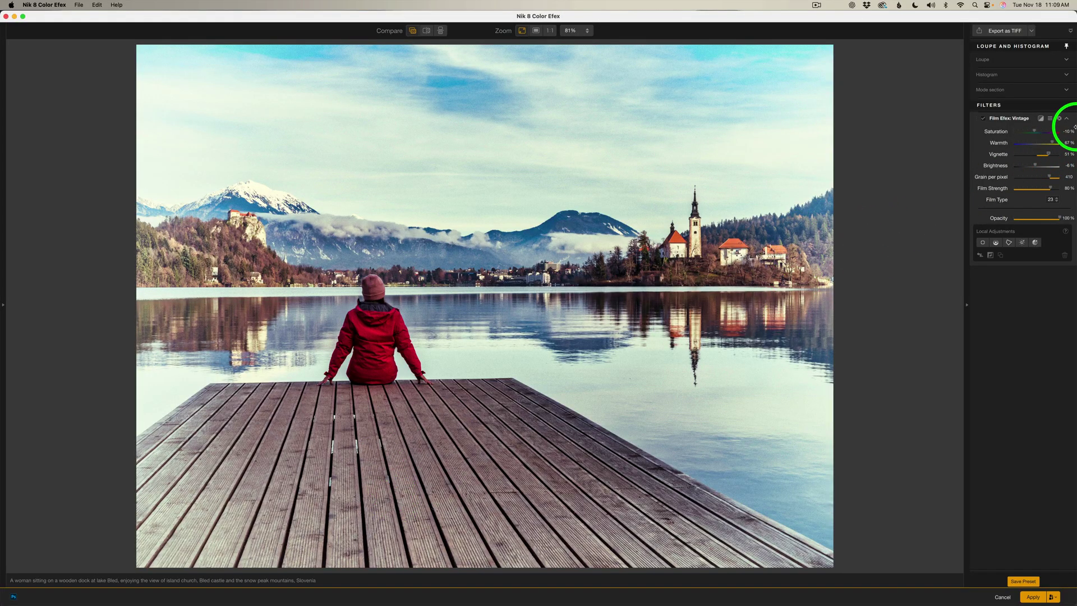
{"action": "left_click_drag", "start_coordinate": [1048, 156], "coordinate": [1052, 156]}
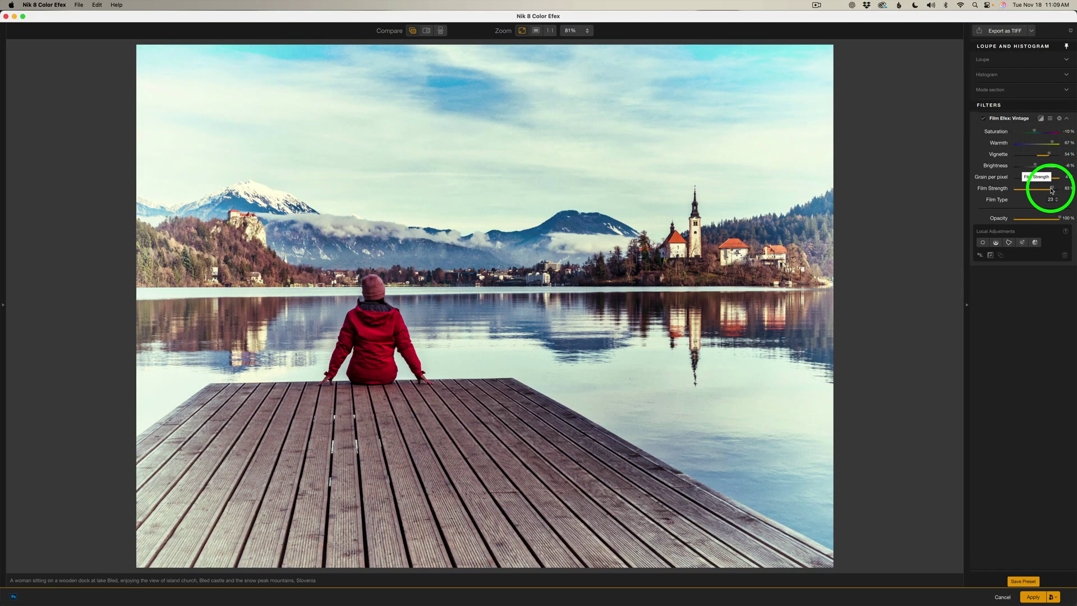
{"action": "left_click_drag", "start_coordinate": [1052, 190], "coordinate": [1061, 192]}
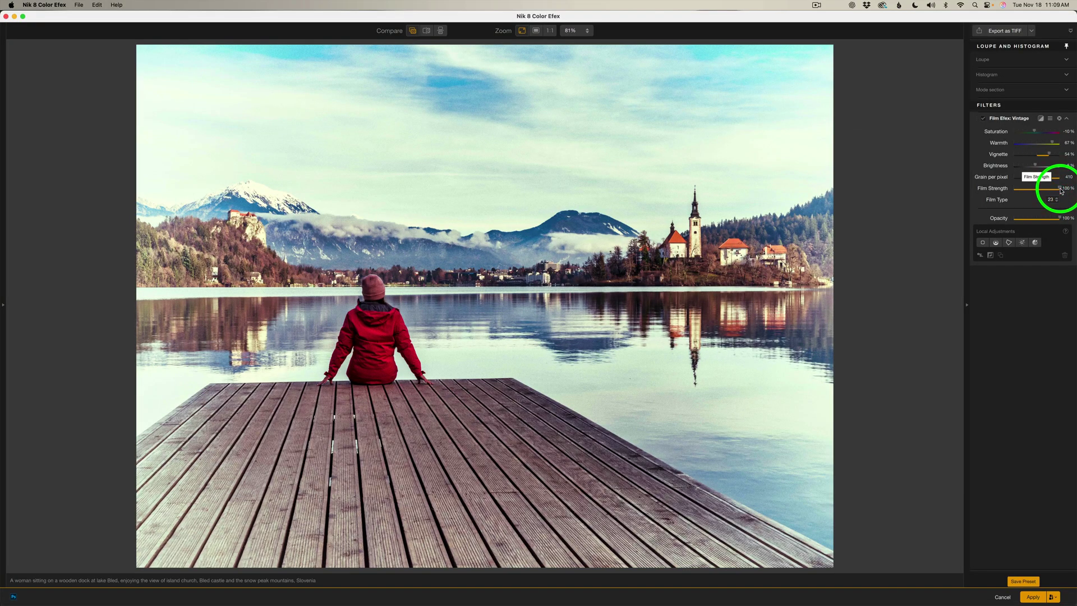
{"action": "mouse_move", "coordinate": [1053, 189]}
{"action": "left_mouse_down"}
{"action": "mouse_move", "coordinate": [1010, 191]}
{"action": "mouse_move", "coordinate": [1051, 191]}
{"action": "left_mouse_up"}
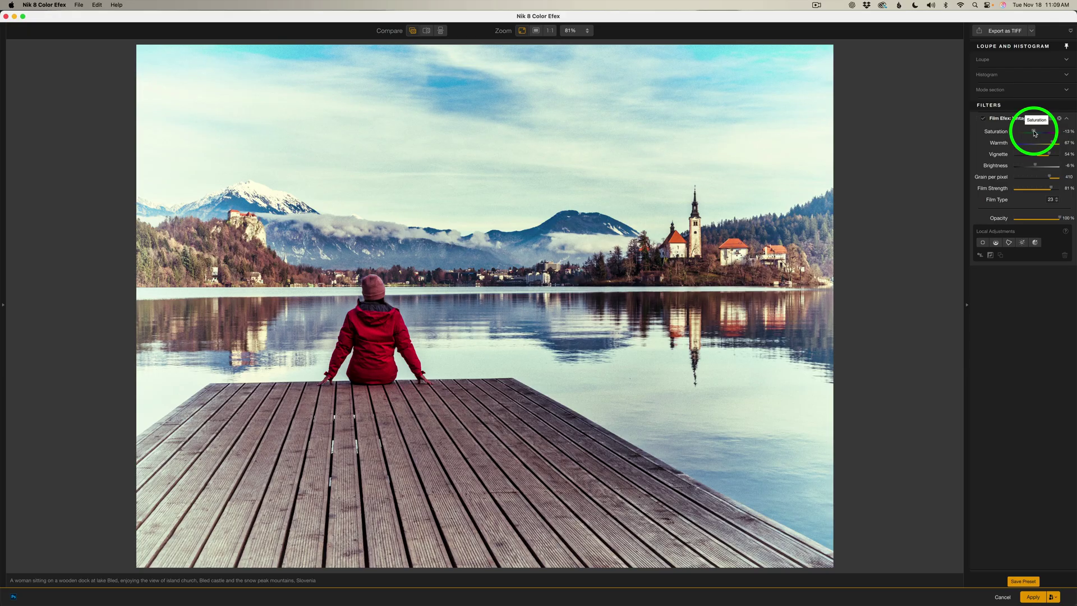
{"action": "left_click_drag", "start_coordinate": [1035, 133], "coordinate": [1029, 132]}
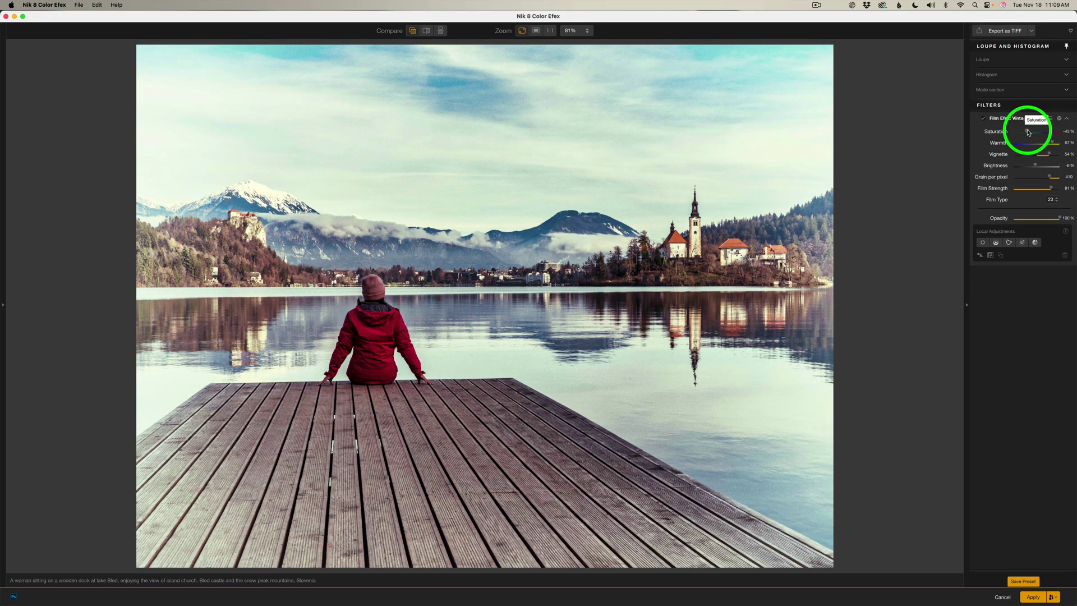
{"action": "left_click_drag", "start_coordinate": [1028, 133], "coordinate": [1028, 132]}
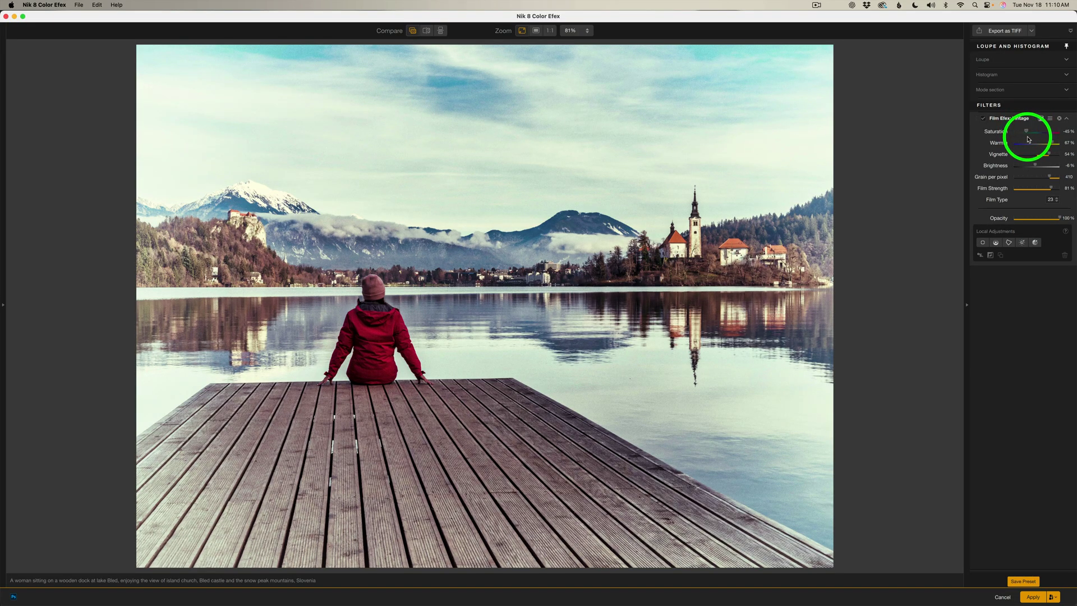
Keep Film Type 23 and toggle the Vintage filter off and on to compare
{"action": "left_click", "coordinate": [1057, 201]}
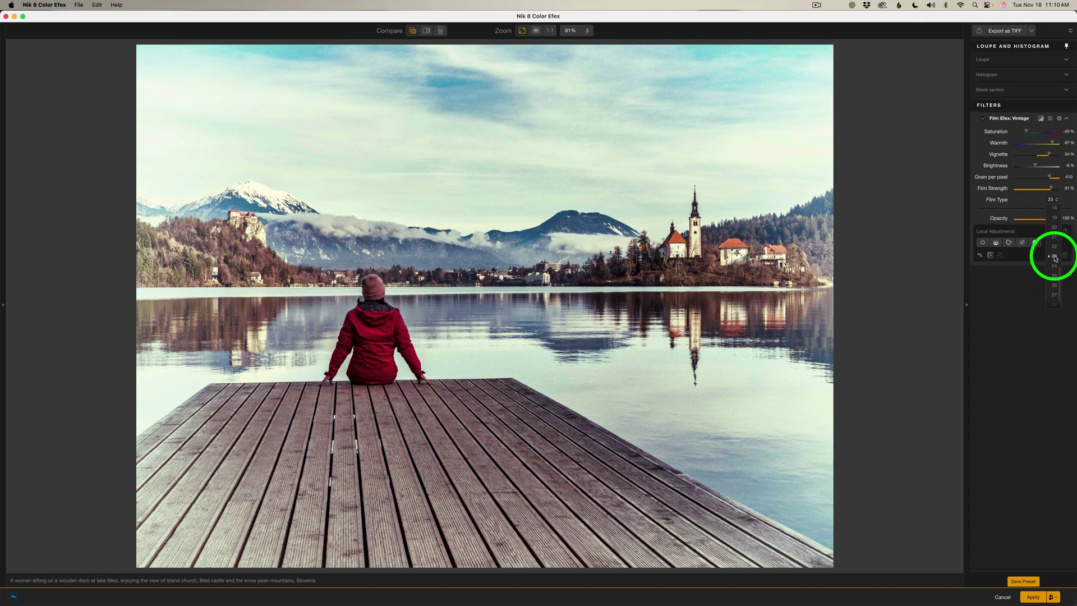
{"action": "left_click", "coordinate": [1055, 258]}
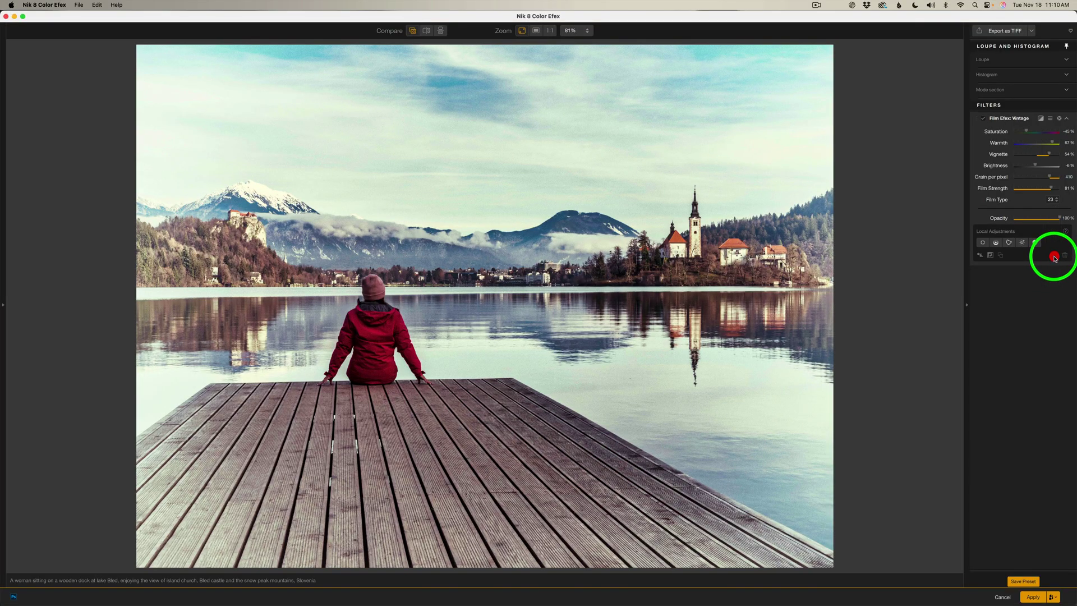
{"action": "left_click", "coordinate": [983, 119]}
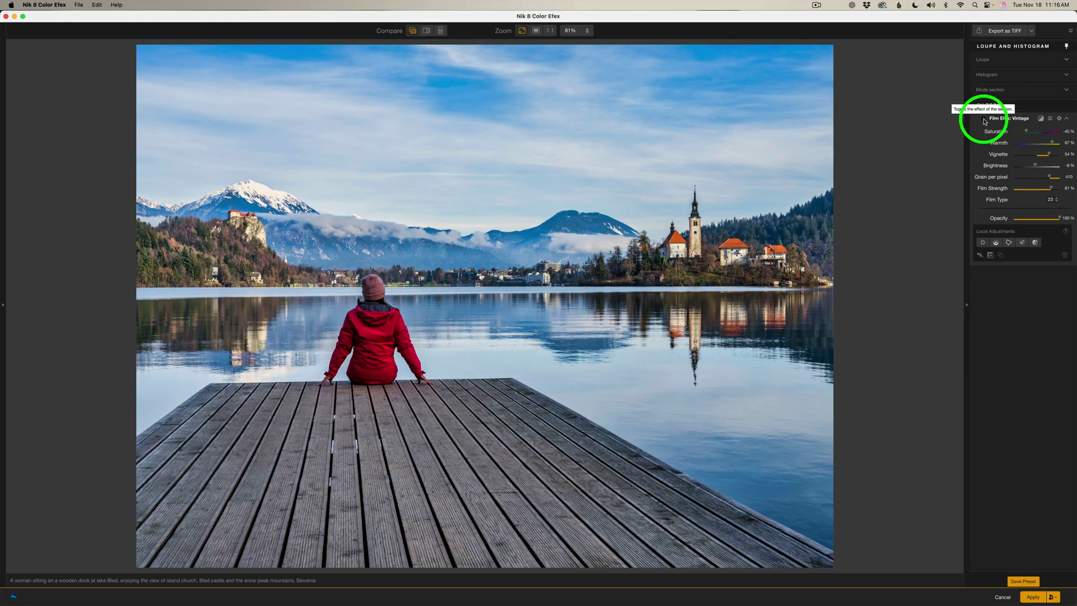
{"action": "left_click", "coordinate": [983, 119]}
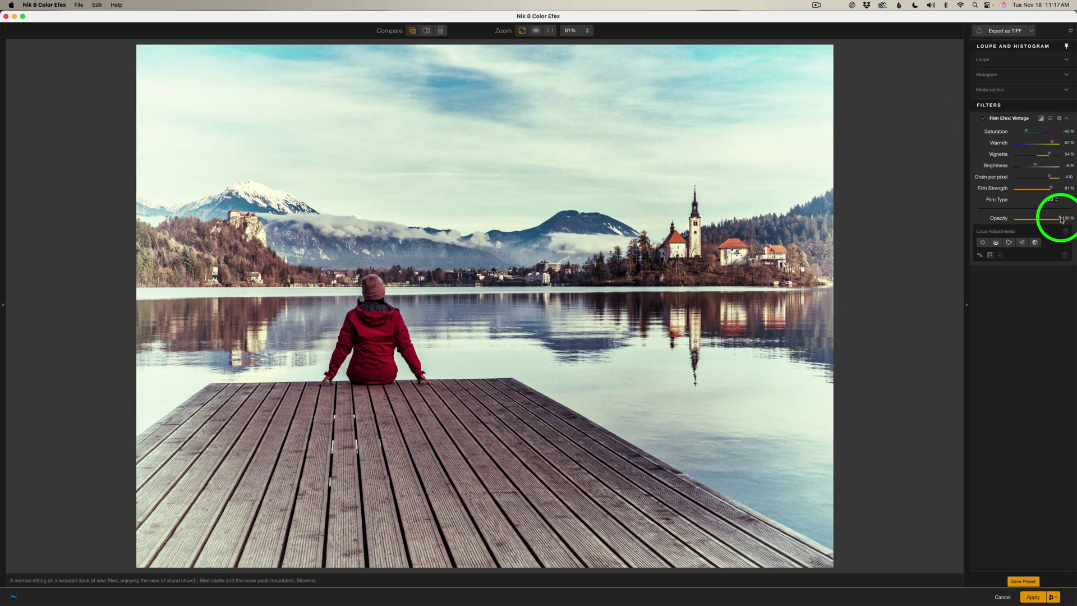
Lower the Vintage filter opacity to about 78% and compare against the original
{"action": "left_click_drag", "start_coordinate": [1061, 218], "coordinate": [1050, 219]}
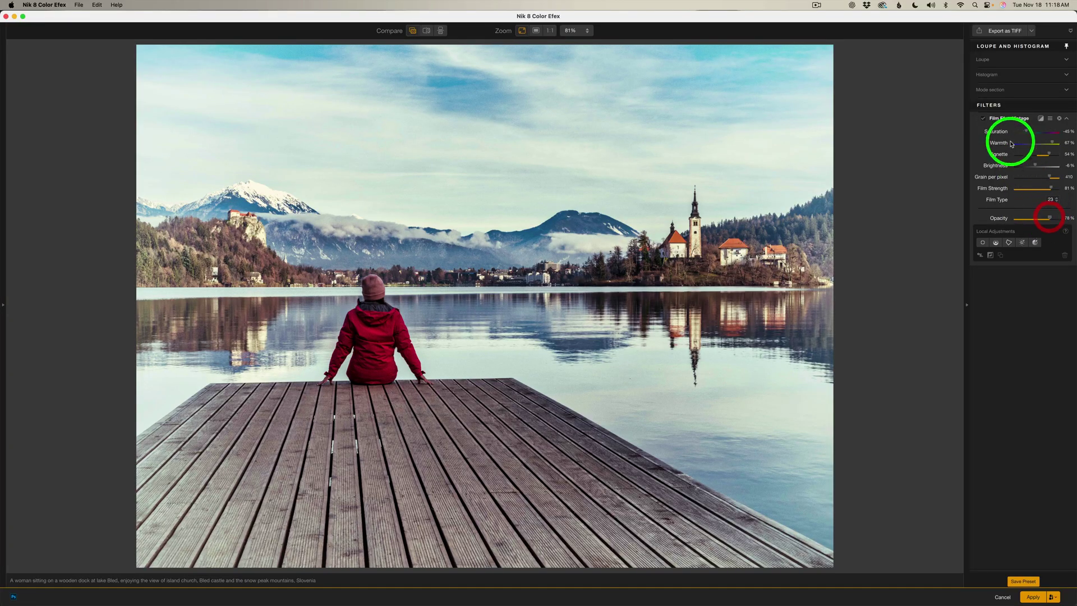
{"action": "left_click", "coordinate": [984, 119]}
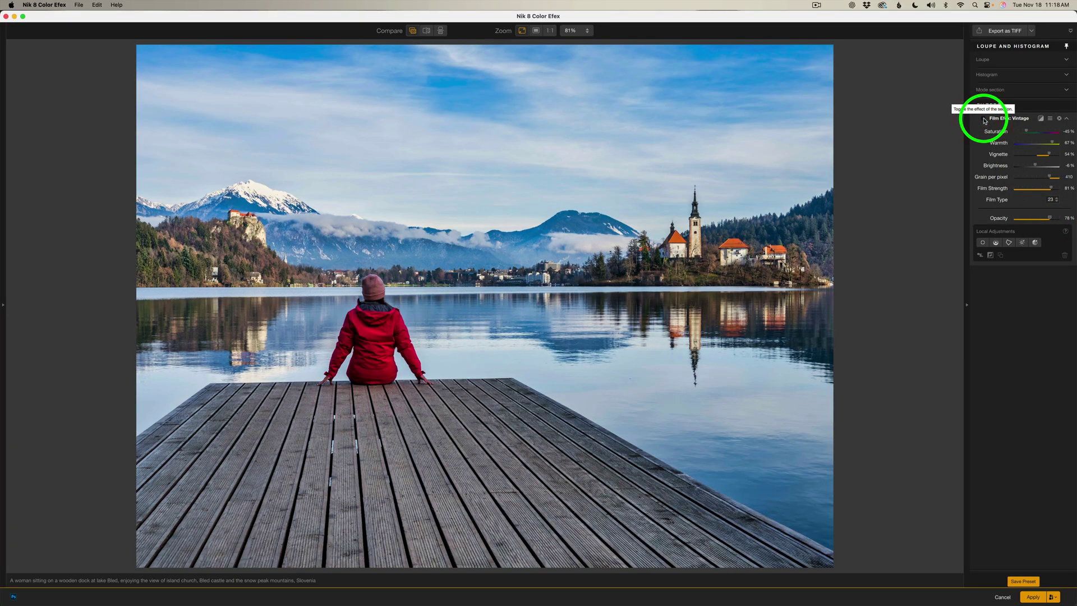
{"action": "left_click", "coordinate": [984, 119]}
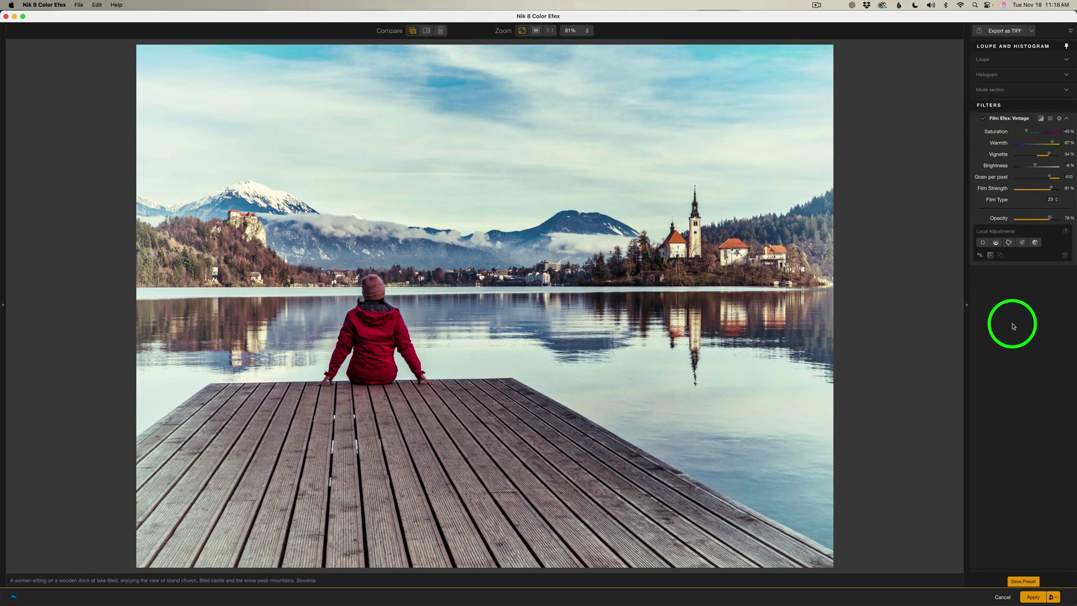